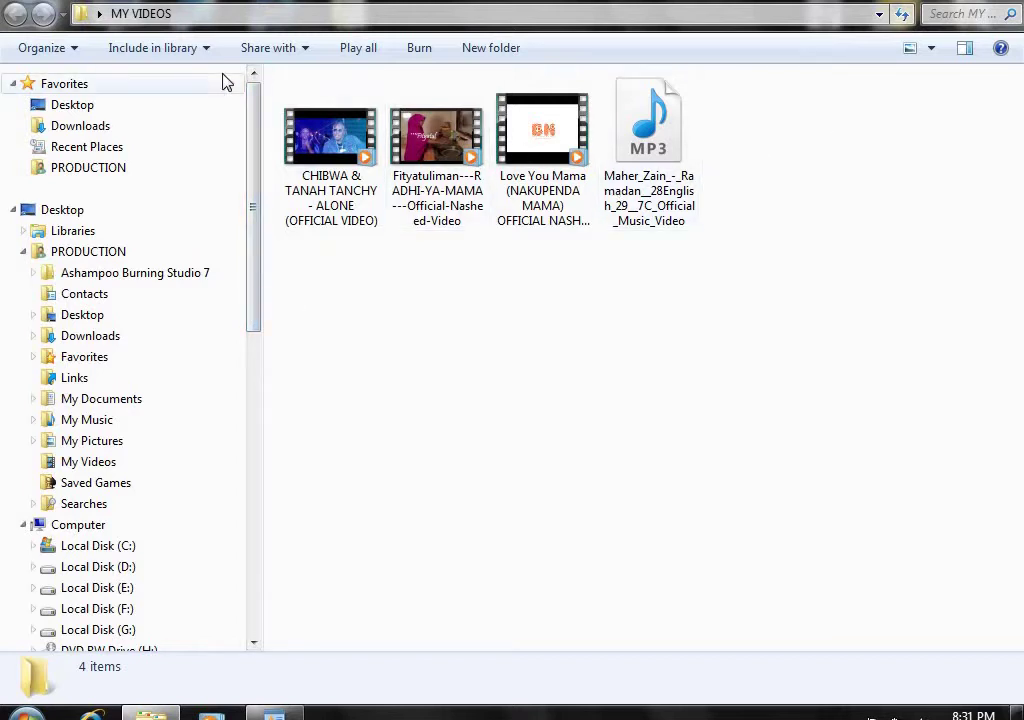
- Close the MY VIDEOS folder window and refresh the desktop twice
key(alt+F4)
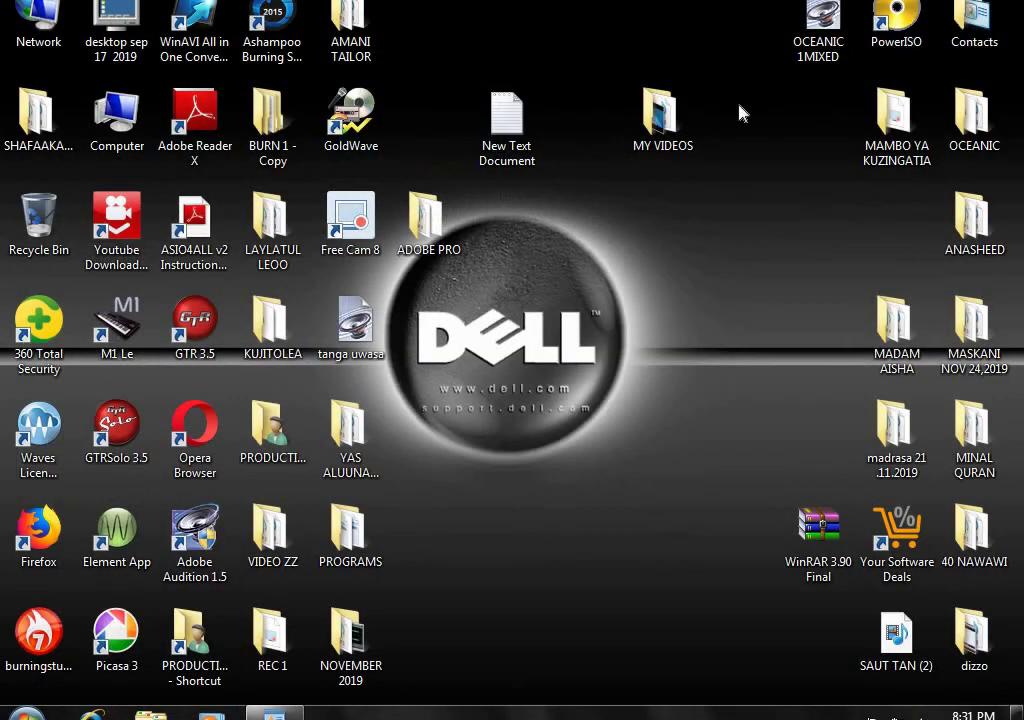
right_click(615, 226)
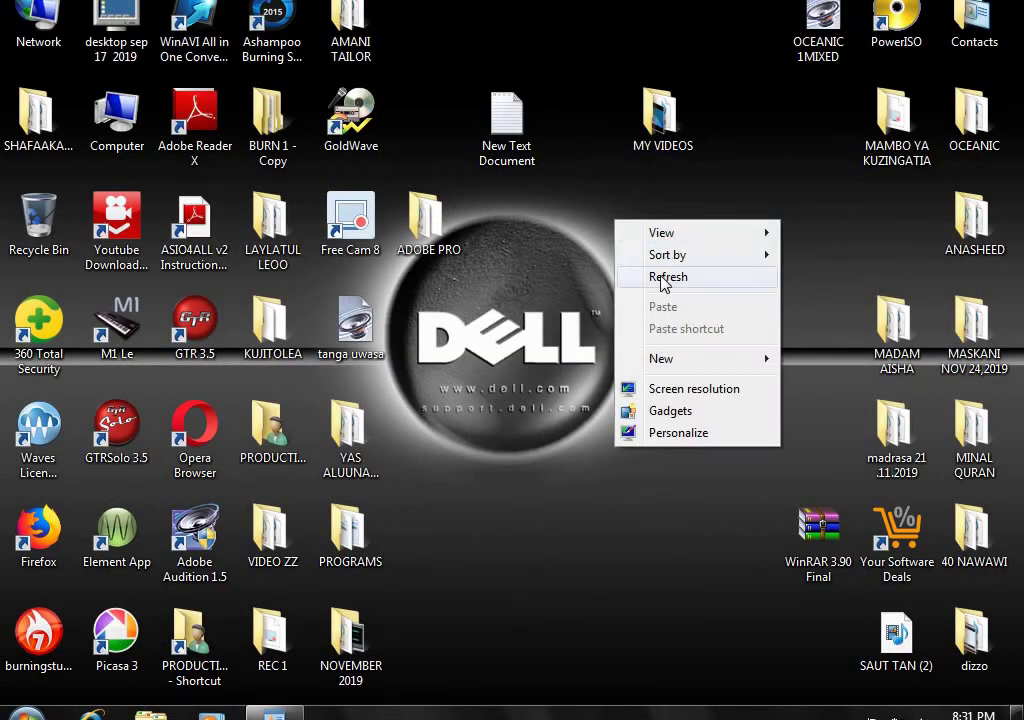
click(645, 275)
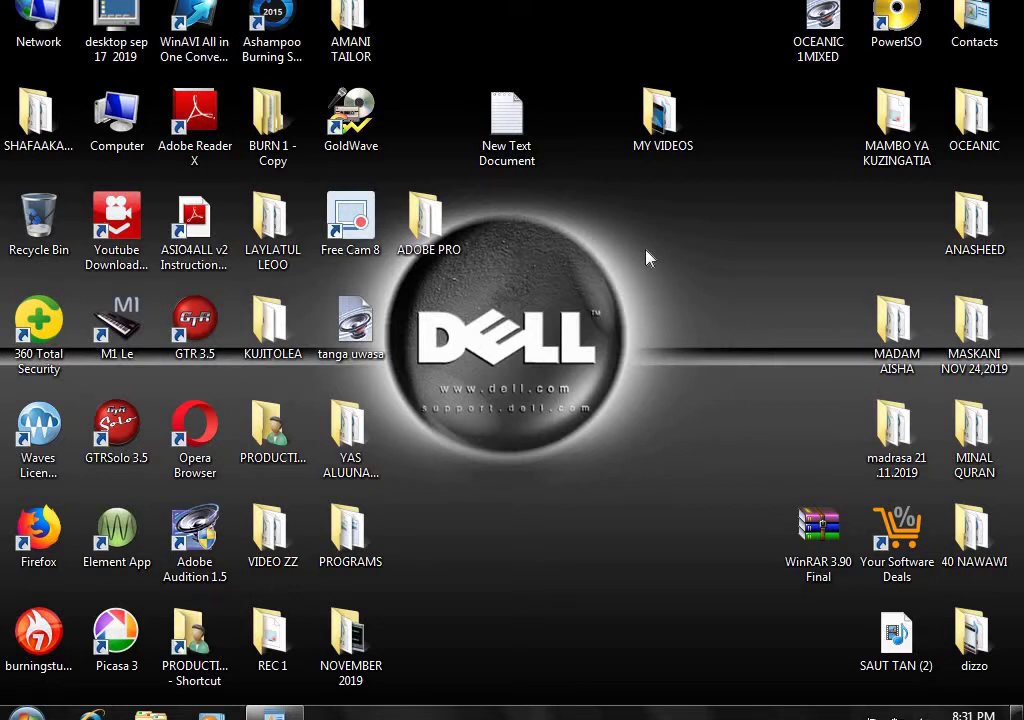
right_click(715, 220)
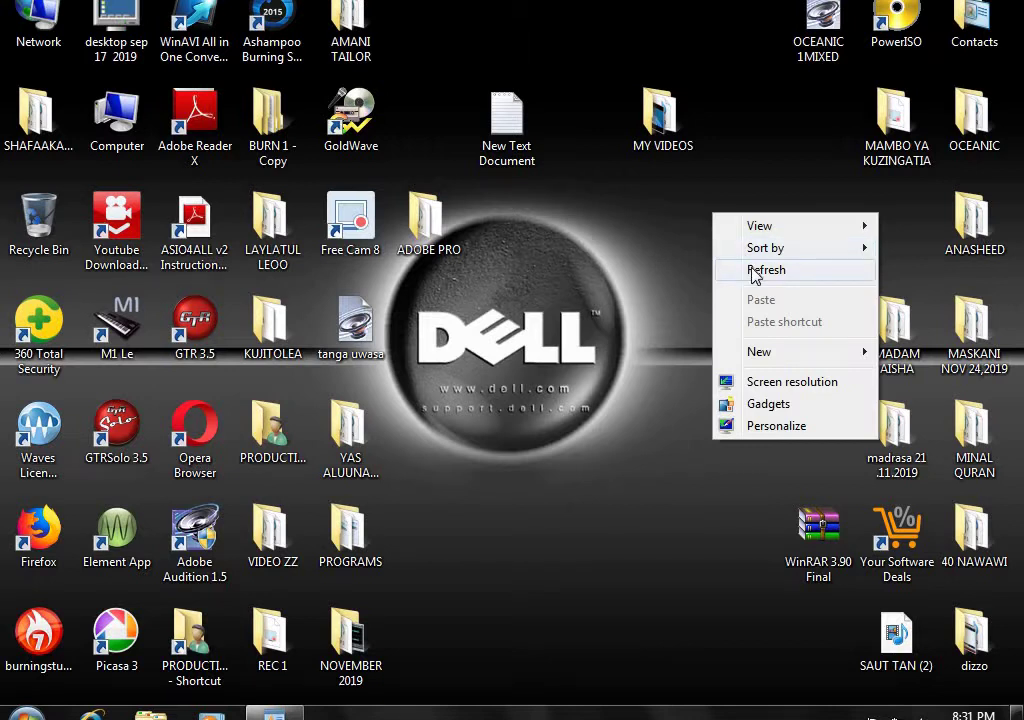
click(754, 270)
- Refresh the desktop again, move the WinRAR 3.90 Final icon to the centre, and select New Text Document
right_click(699, 234)
click(740, 289)
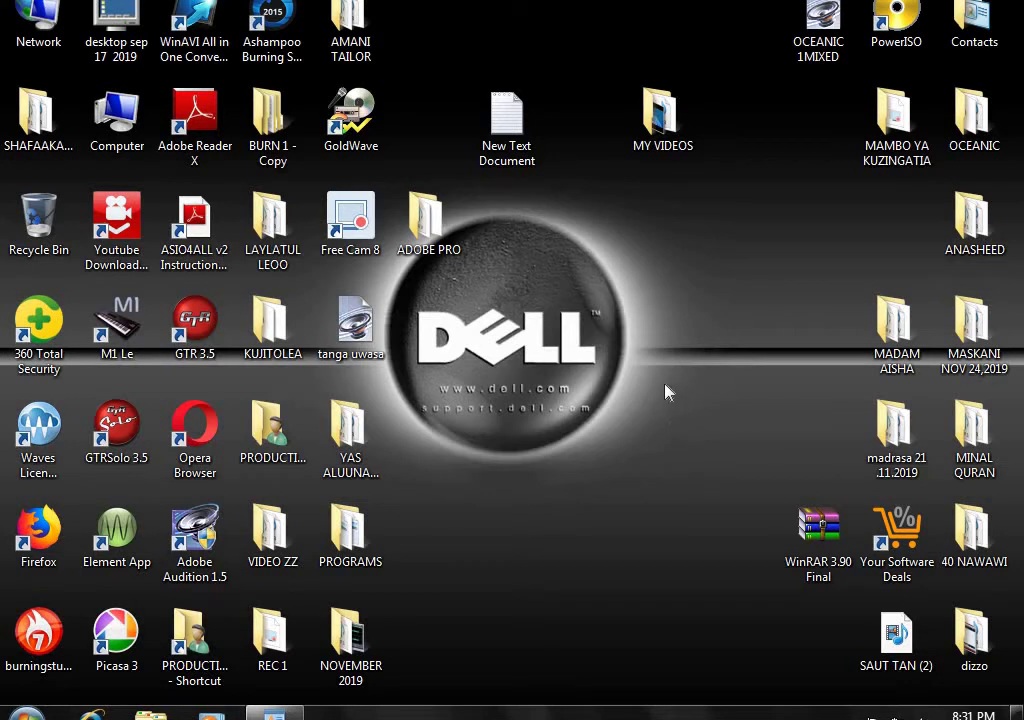
right_click(679, 273)
click(713, 322)
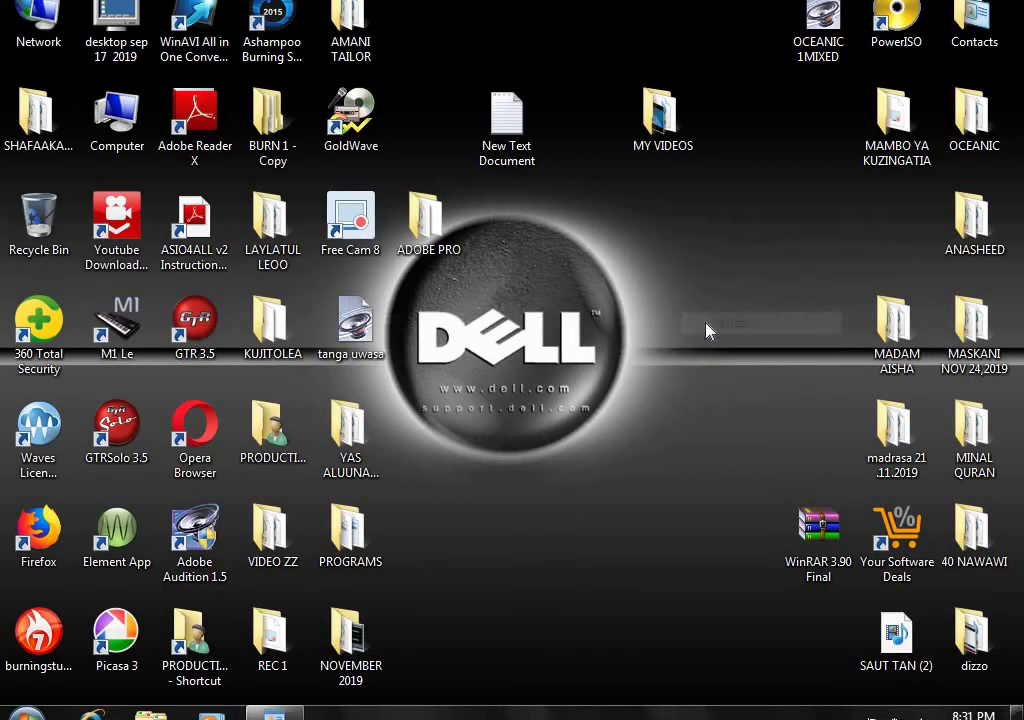
drag(818, 528, 702, 322)
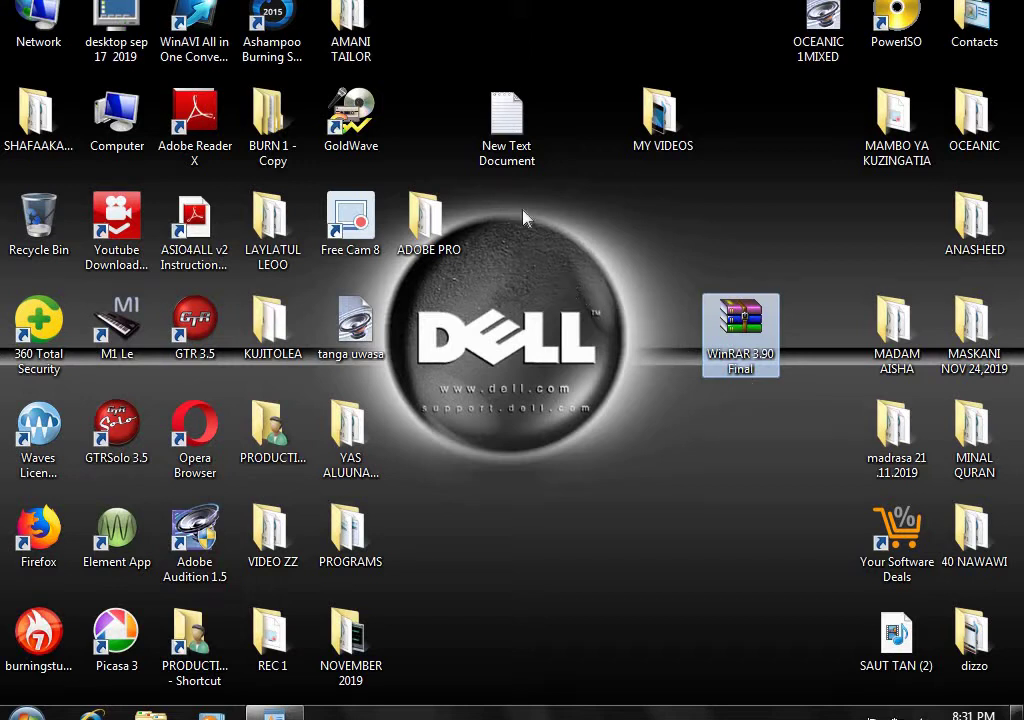
click(510, 155)
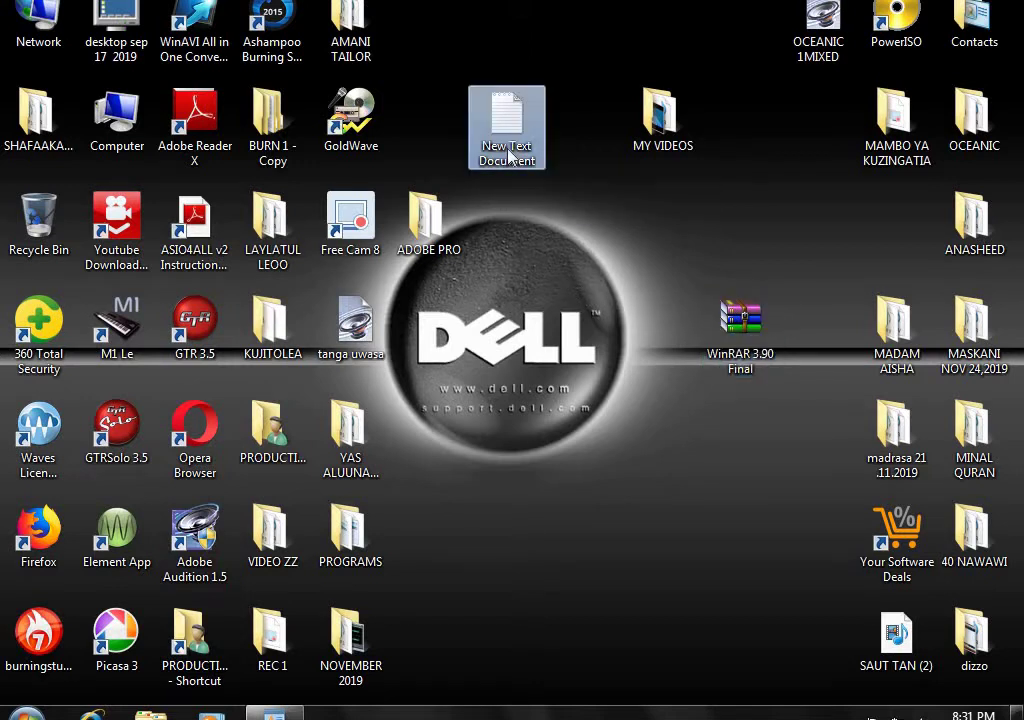
double_click(510, 155)
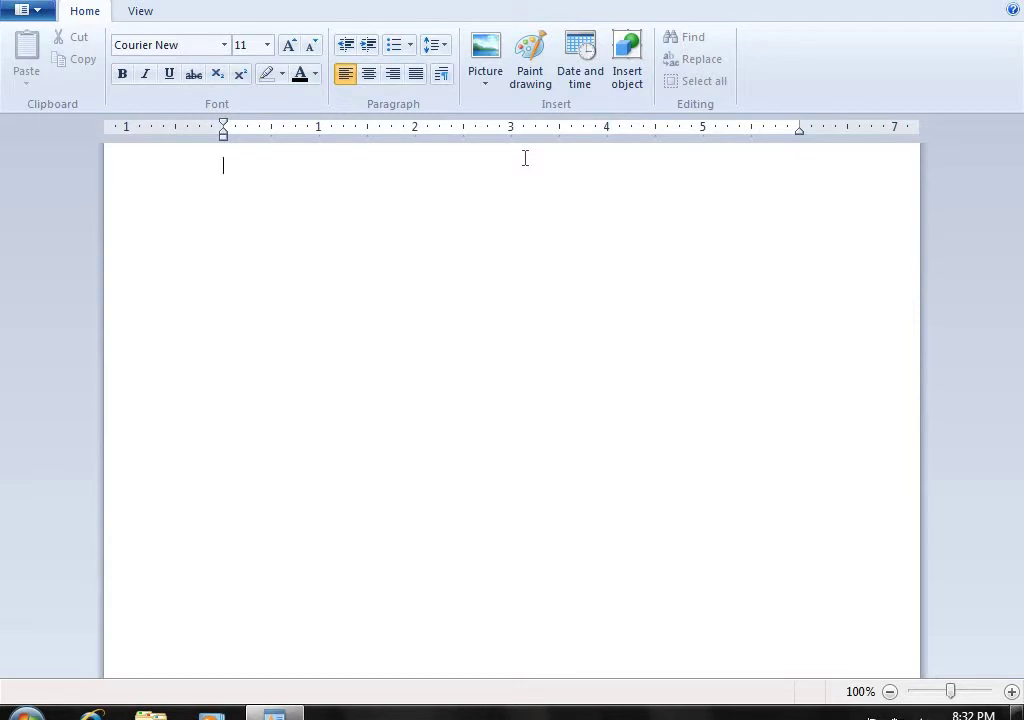
text(www)
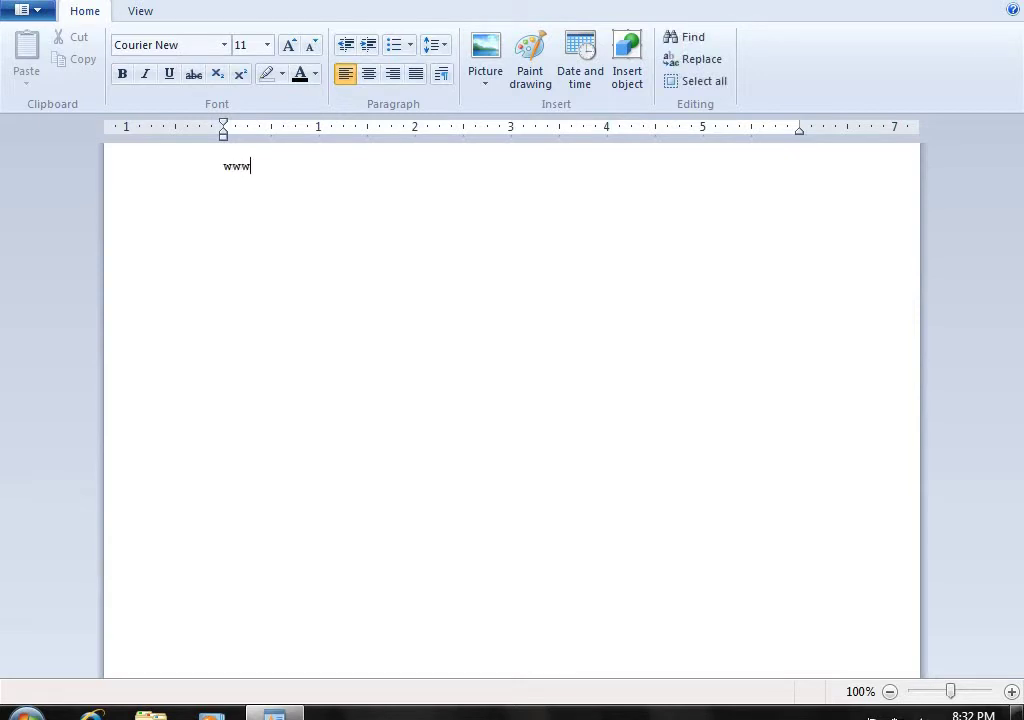
text(.freewinrar.)
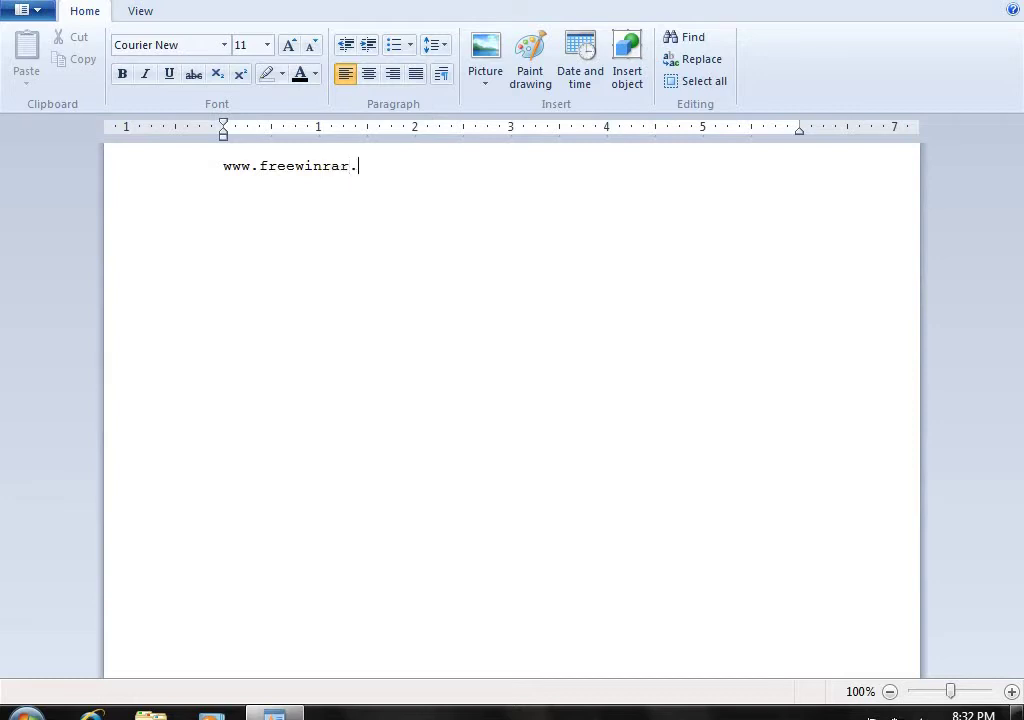
text(com)
key(alt+F4)
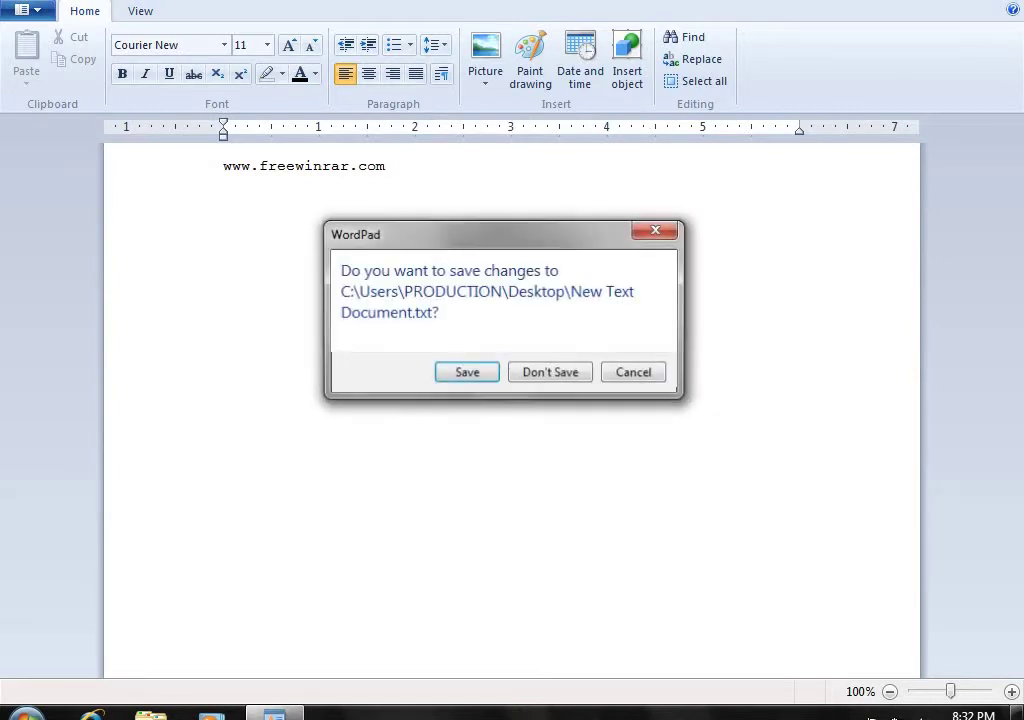
- Discard the note's changes, nudge the WinRAR icon left, and open the WinRAR 3.90 Final archive past the license reminder
click(568, 375)
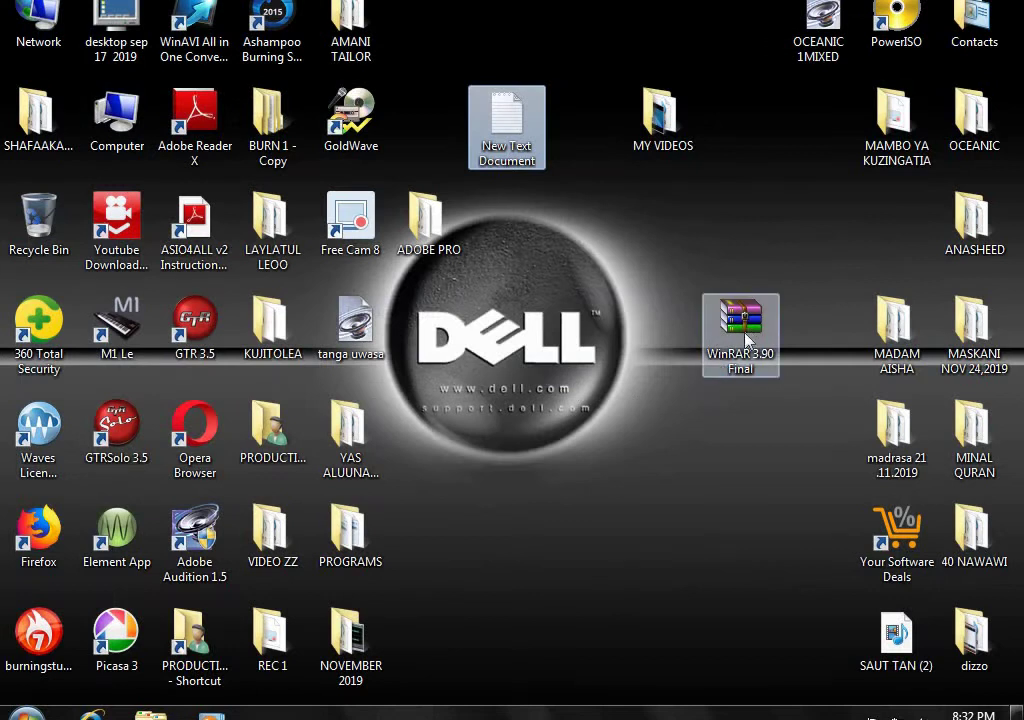
drag(745, 343, 662, 305)
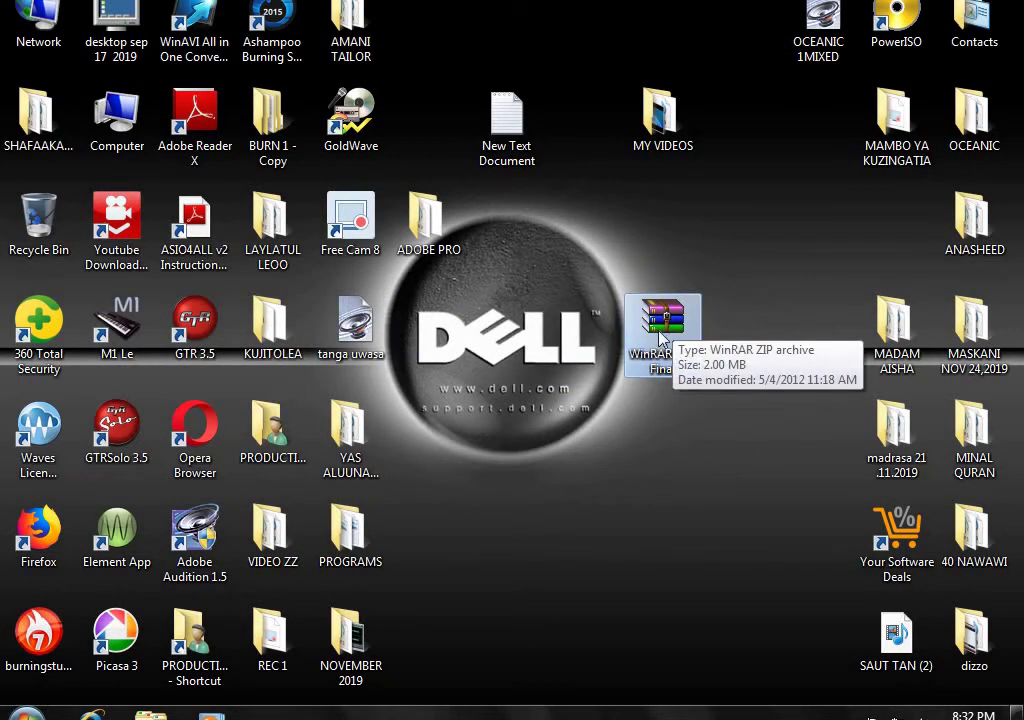
double_click(655, 335)
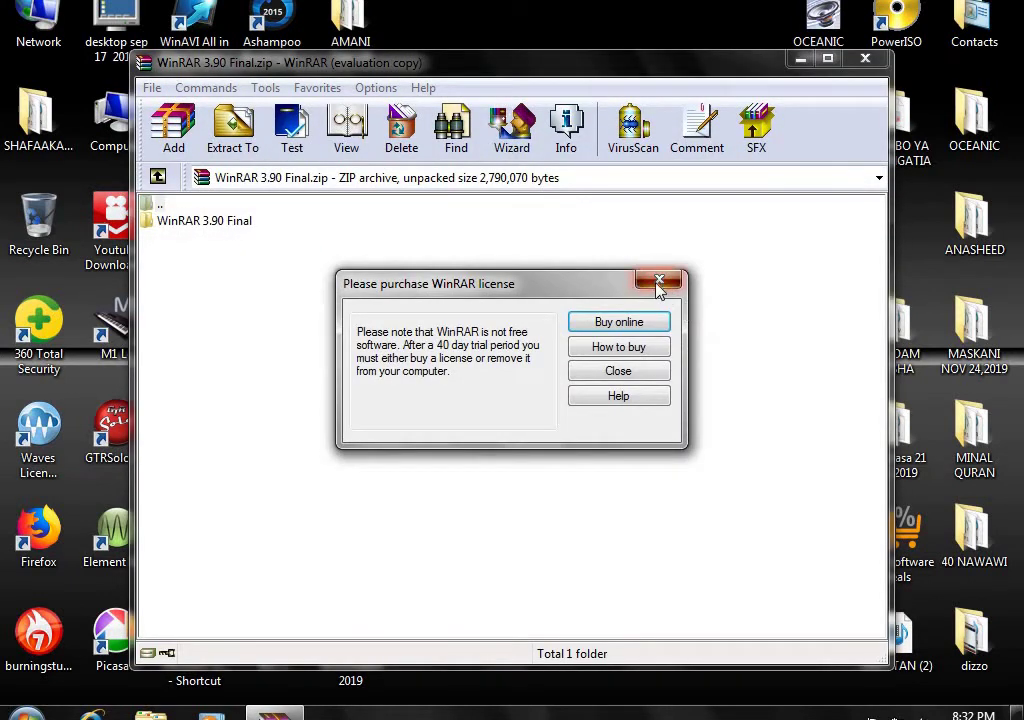
click(659, 283)
- Browse into the WinRAR 3.90 Final folder's Setup folder to see wrar390.exe, then close the archive
double_click(247, 222)
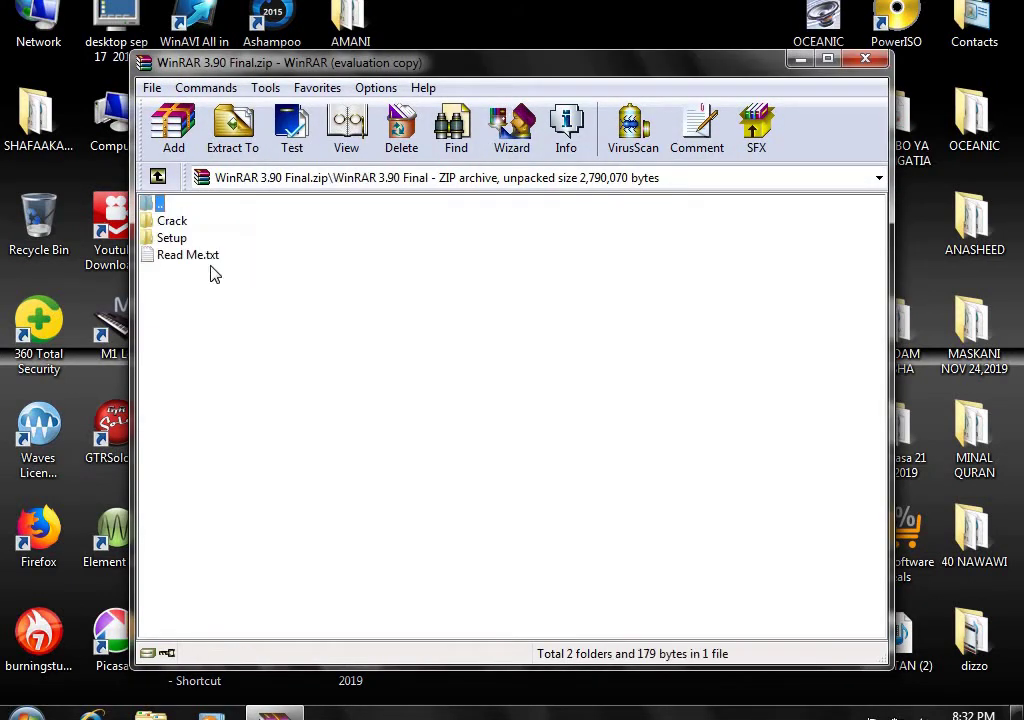
double_click(180, 238)
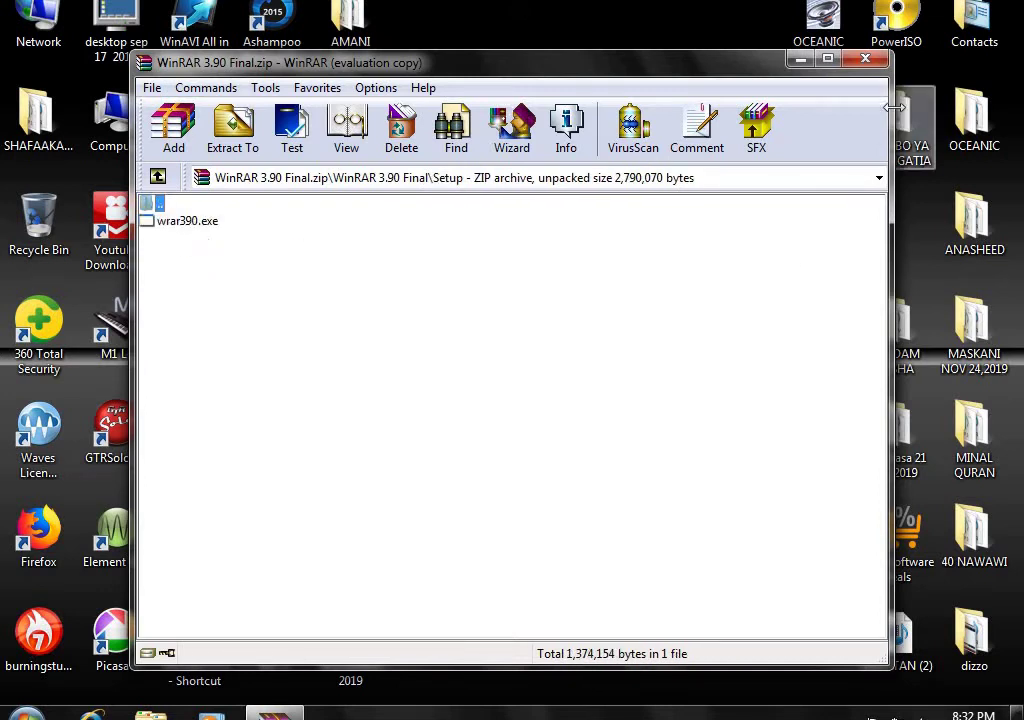
click(865, 60)
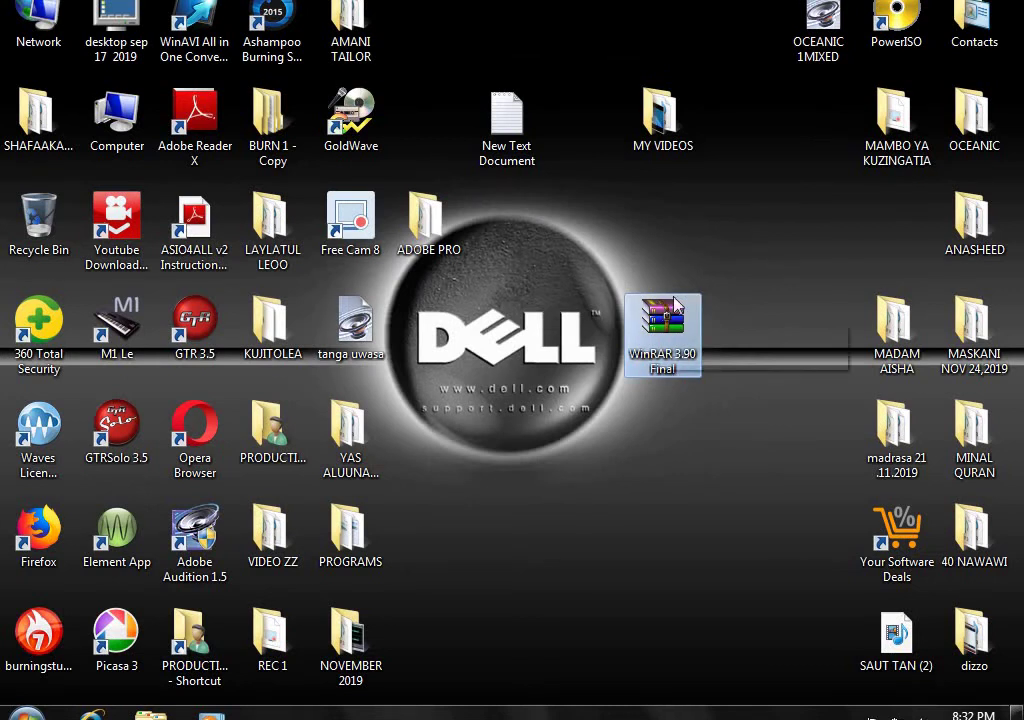
- Refresh the desktop twice and place the WinRAR archive beside ANASHEED with MY VIDEOS next to it
right_click(761, 219)
click(803, 274)
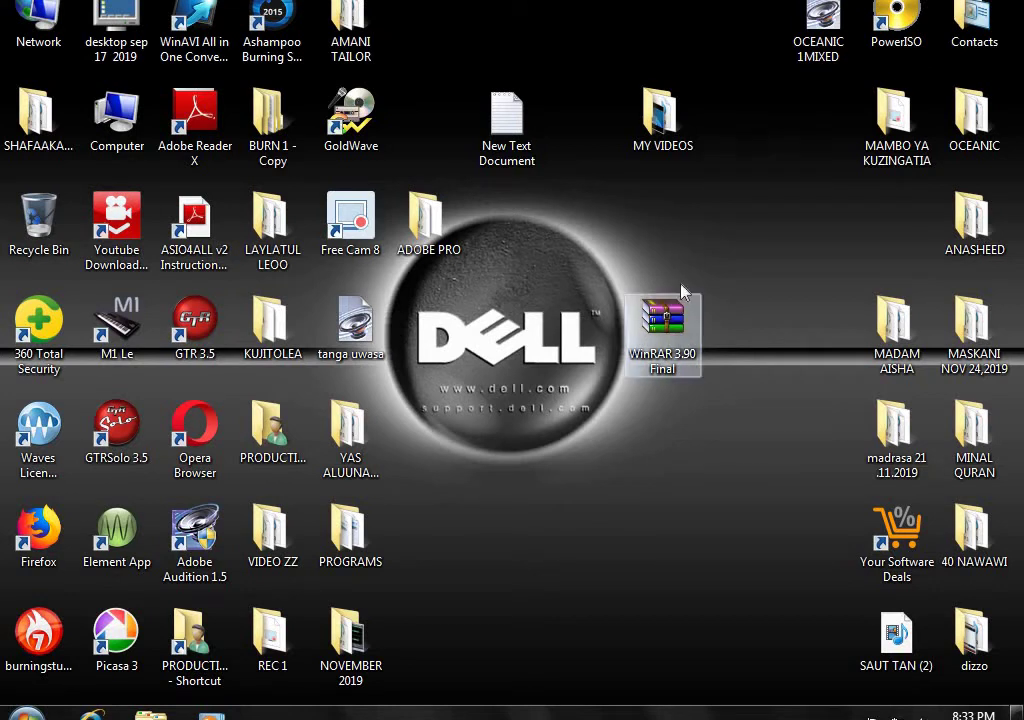
right_click(714, 231)
click(750, 284)
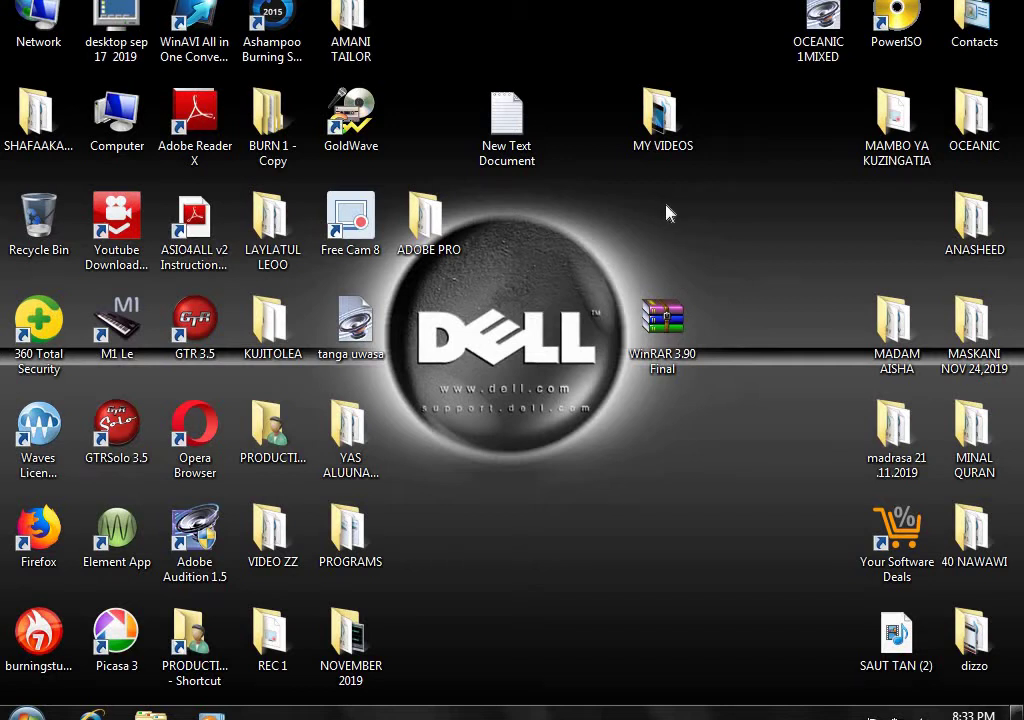
drag(660, 318, 833, 245)
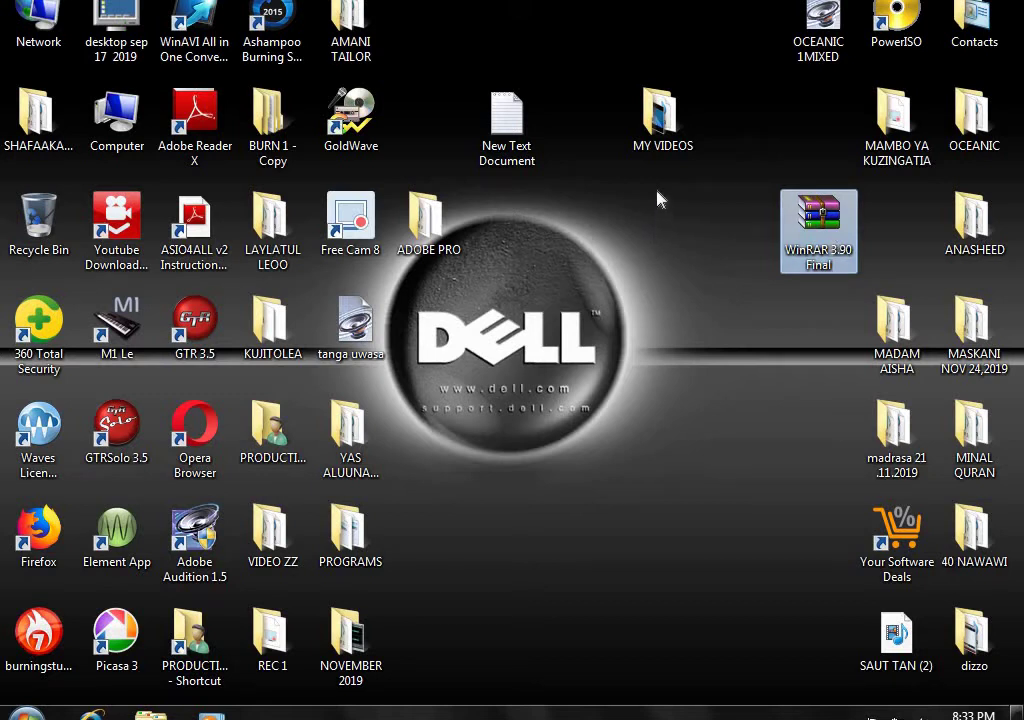
drag(662, 120, 636, 282)
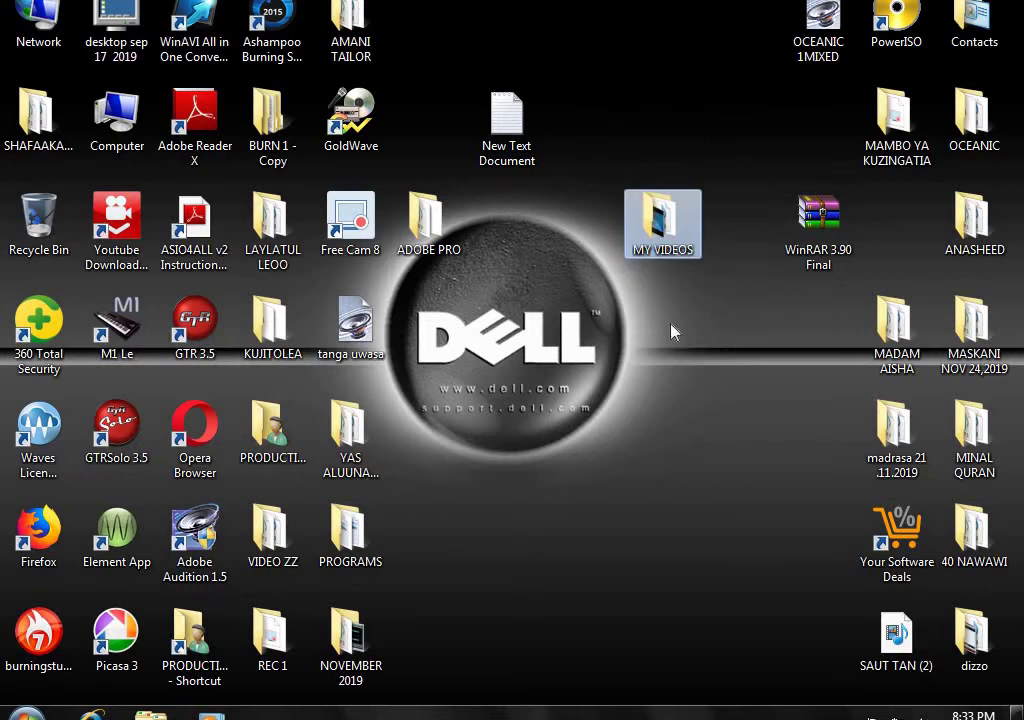
- Check the four files in MY VIDEOS, close it, and bring up the folder's context menu
double_click(658, 245)
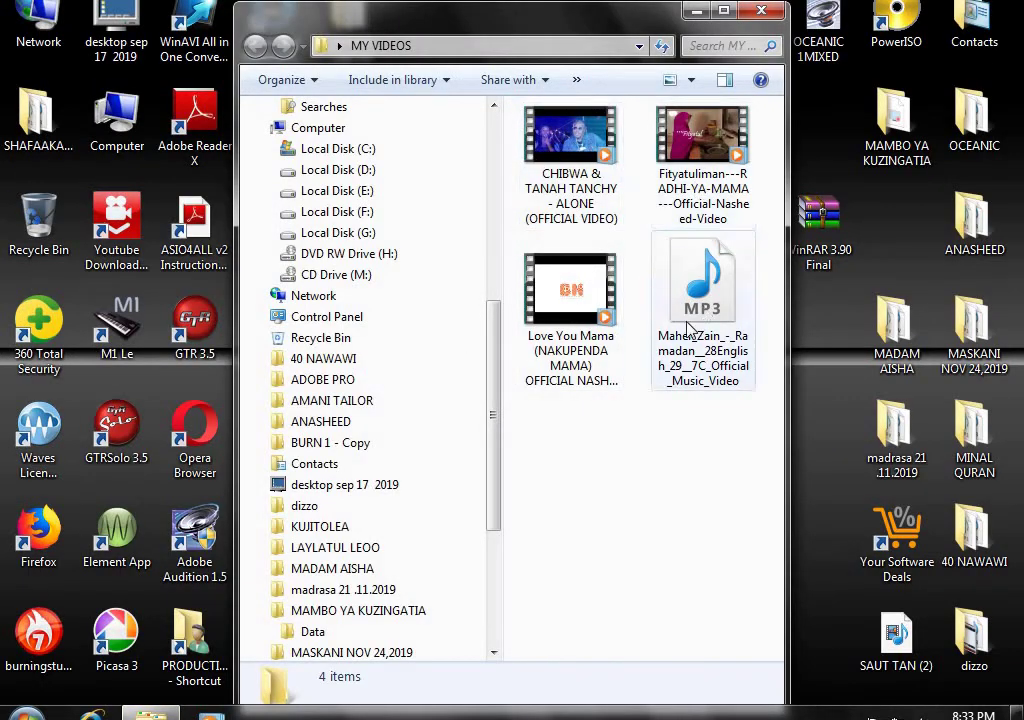
click(766, 13)
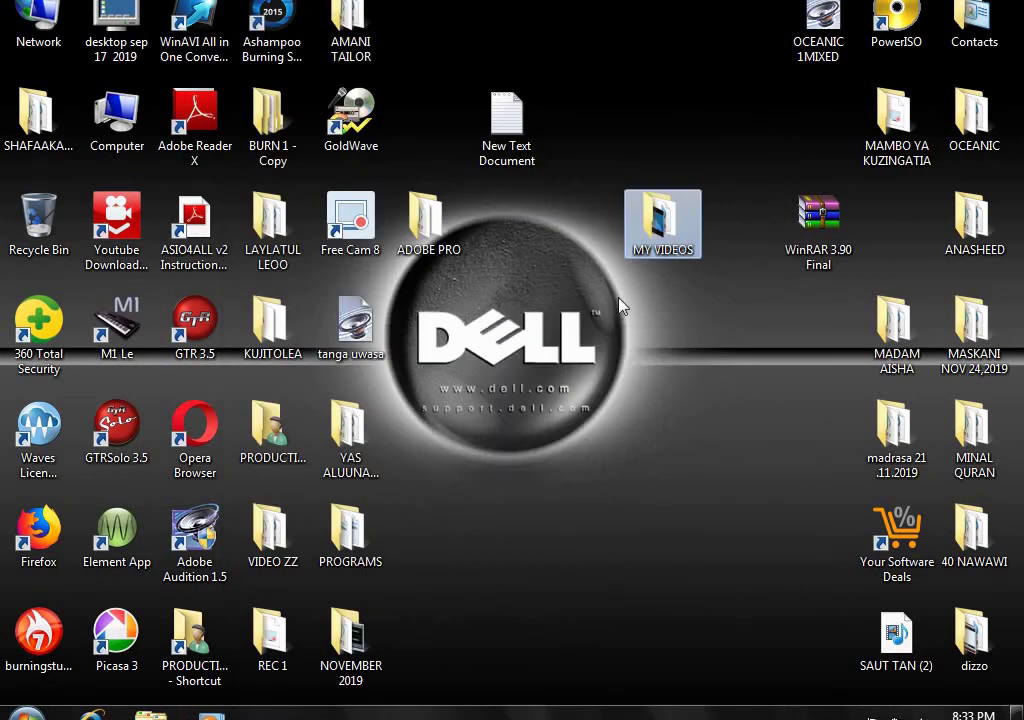
right_click(658, 243)
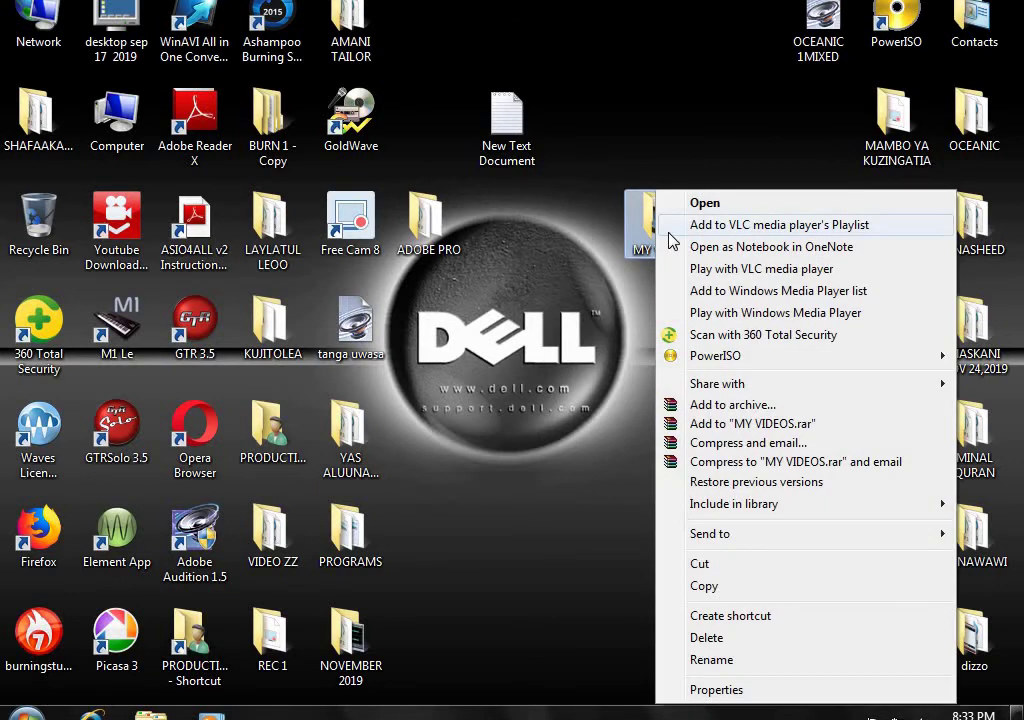
key(Escape)
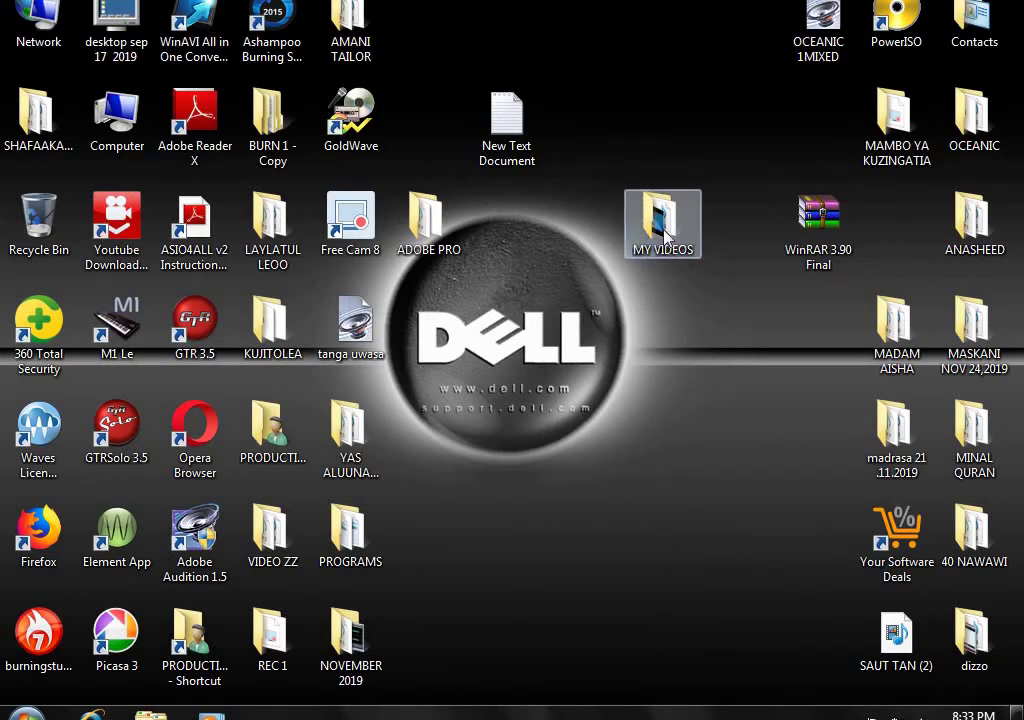
right_click(663, 237)
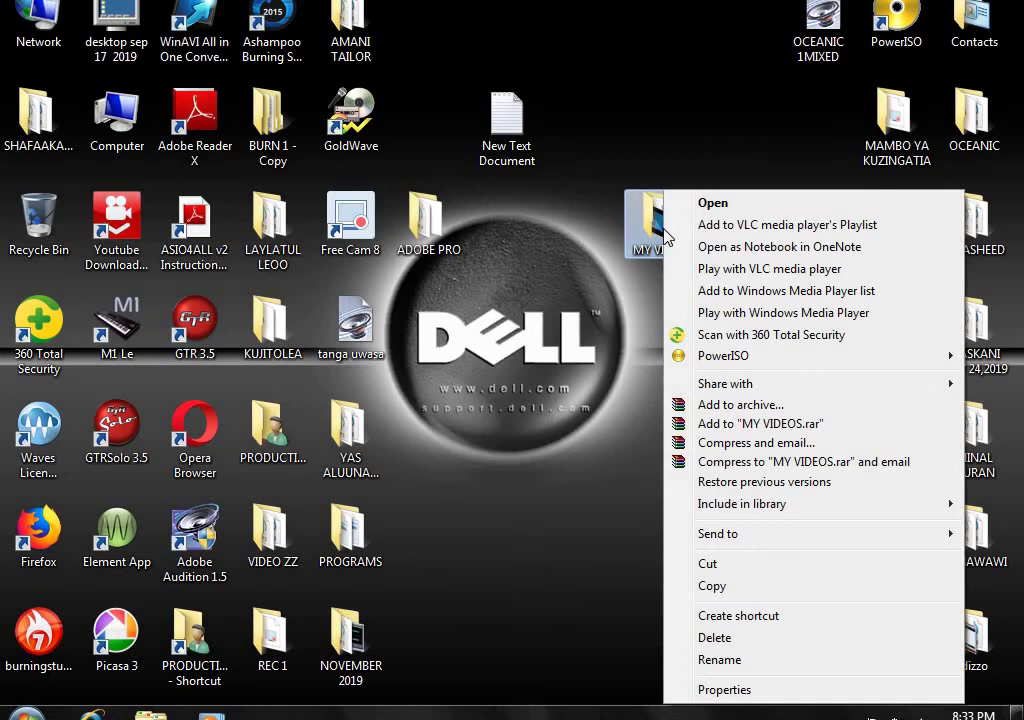
- Add the MY VIDEOS folder to a ZIP archive named MY VIDEOS.zip and show the Advanced settings
click(727, 405)
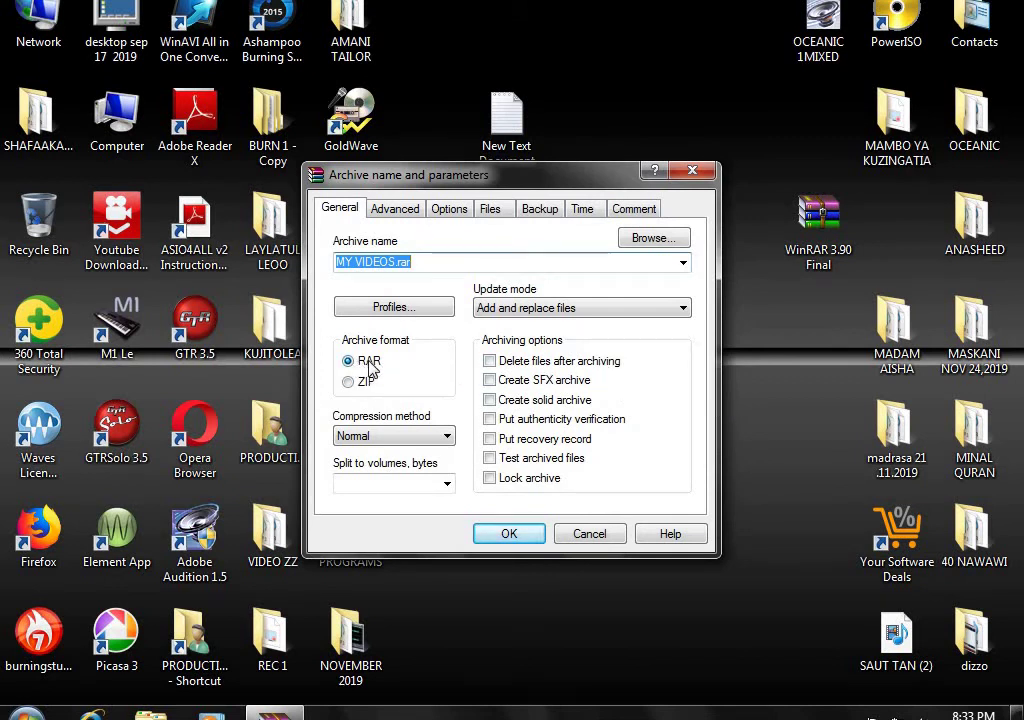
click(349, 382)
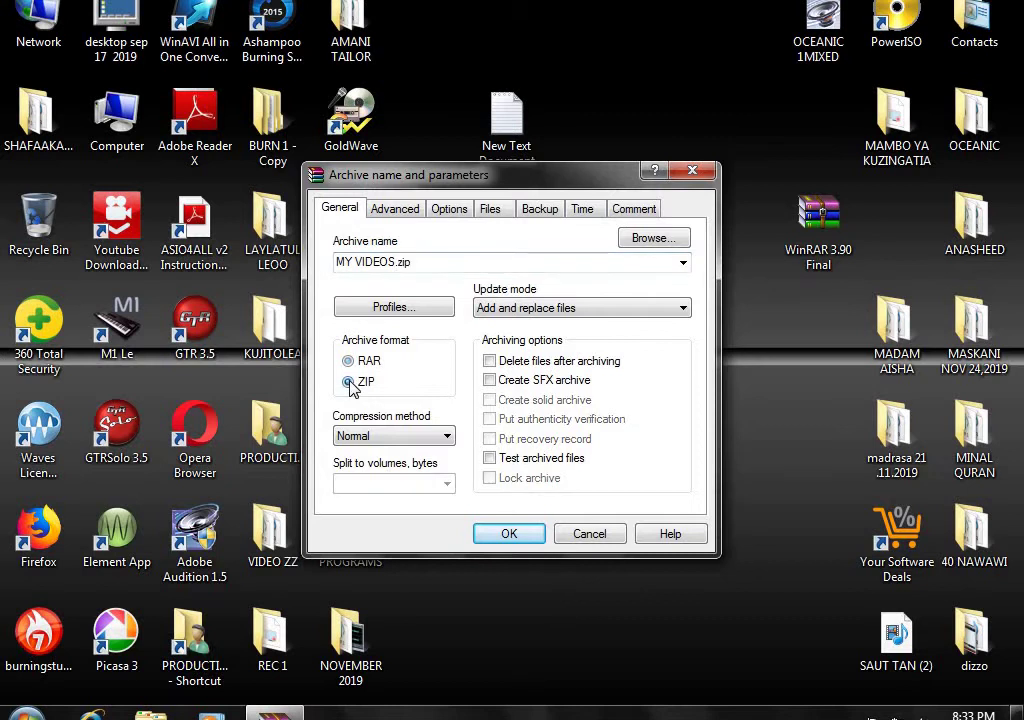
click(395, 210)
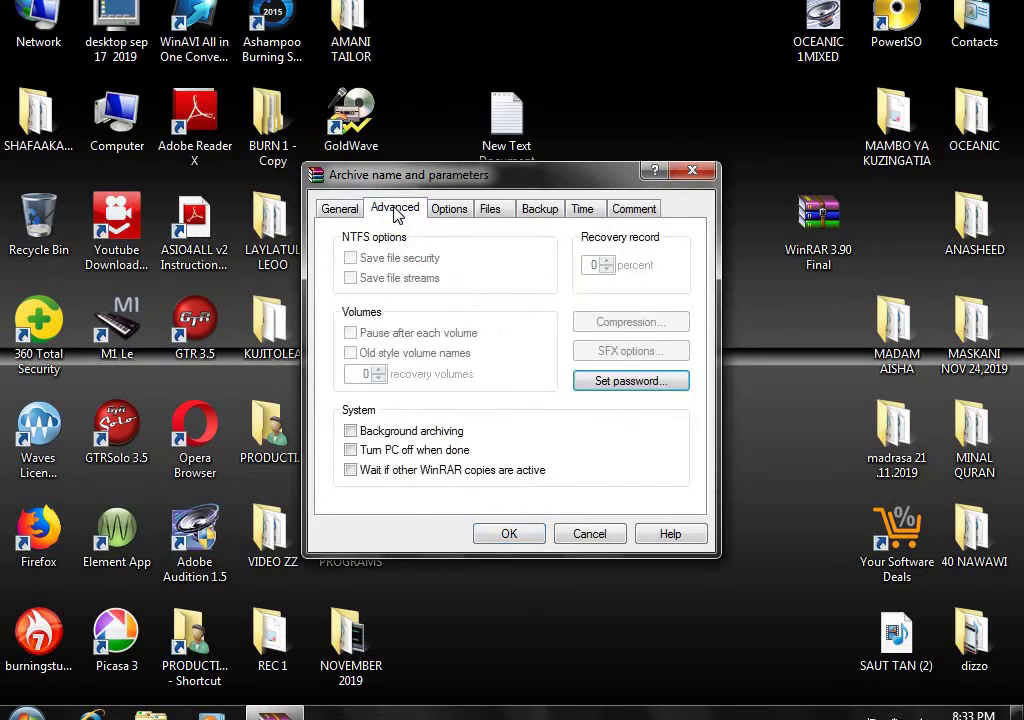
- Set the archive password, add its missing letter via Show password, re-enter it to verify, and confirm
click(620, 383)
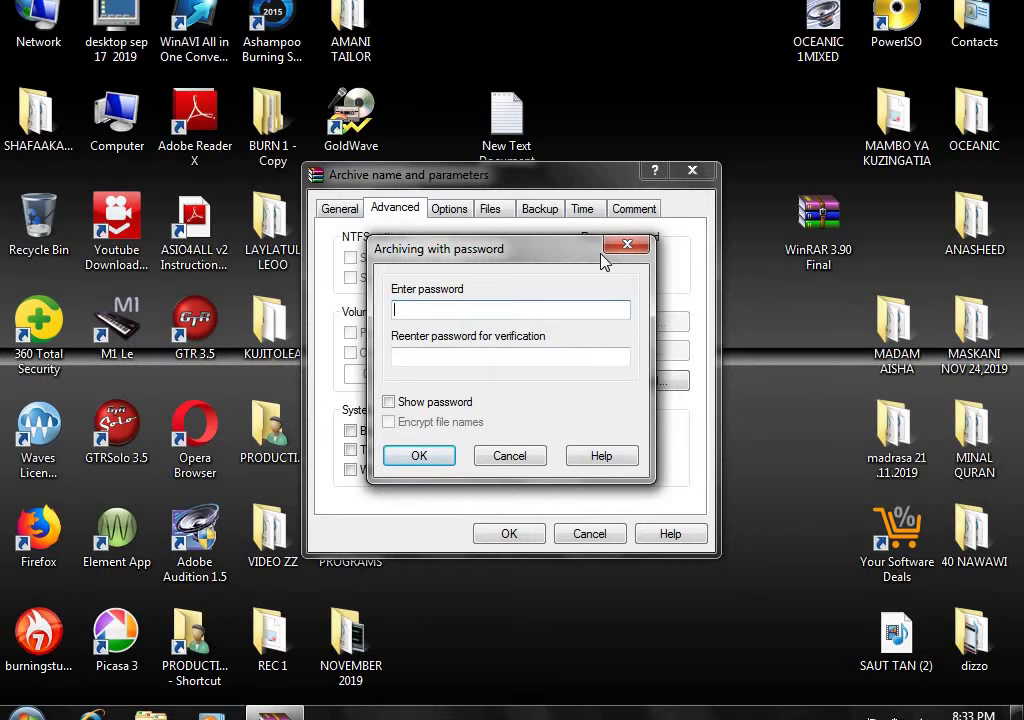
click(388, 402)
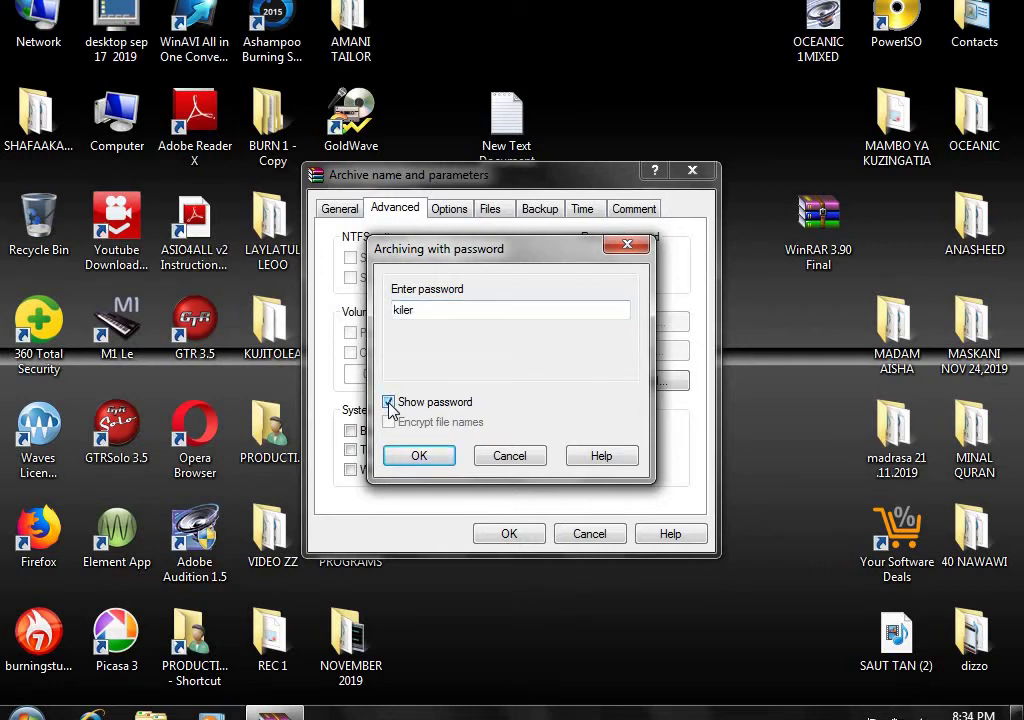
click(407, 313)
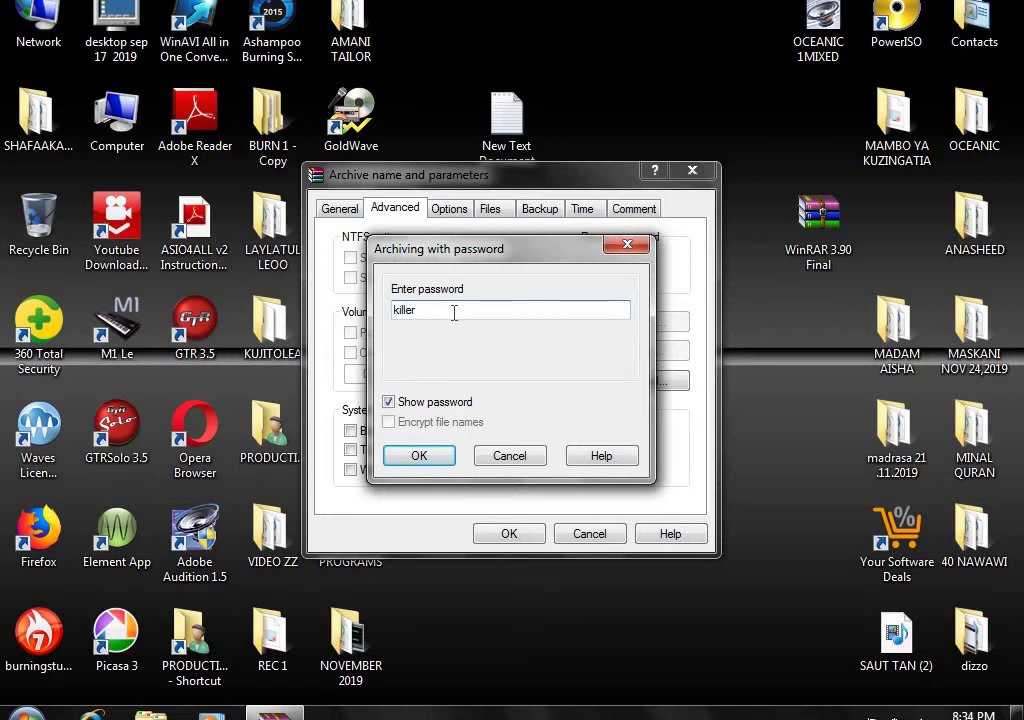
click(392, 404)
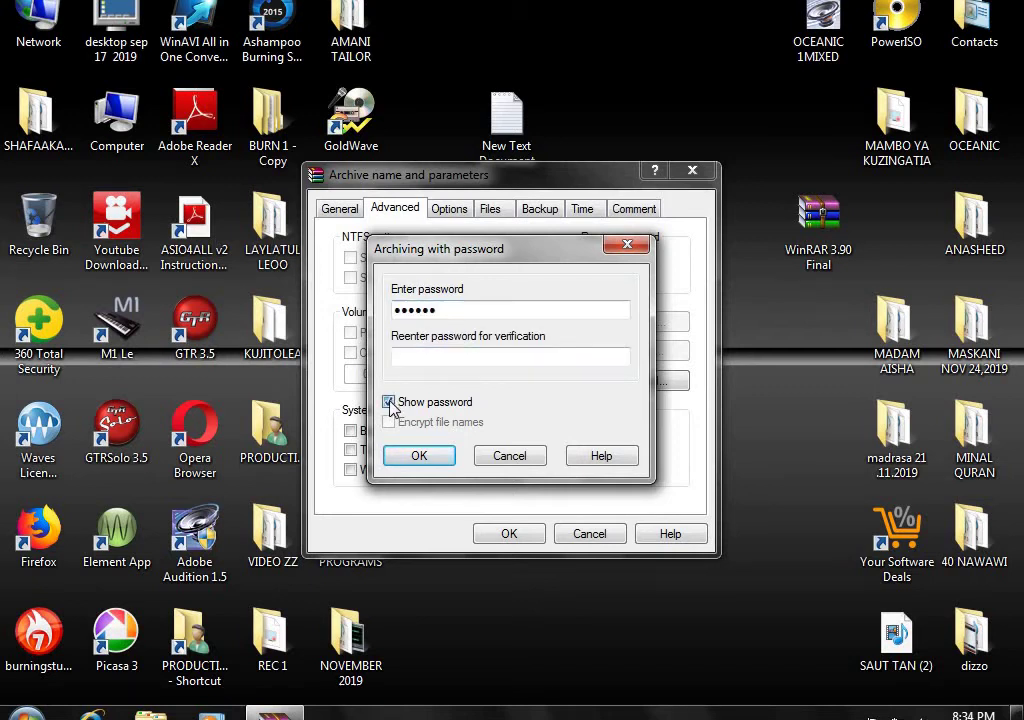
click(424, 356)
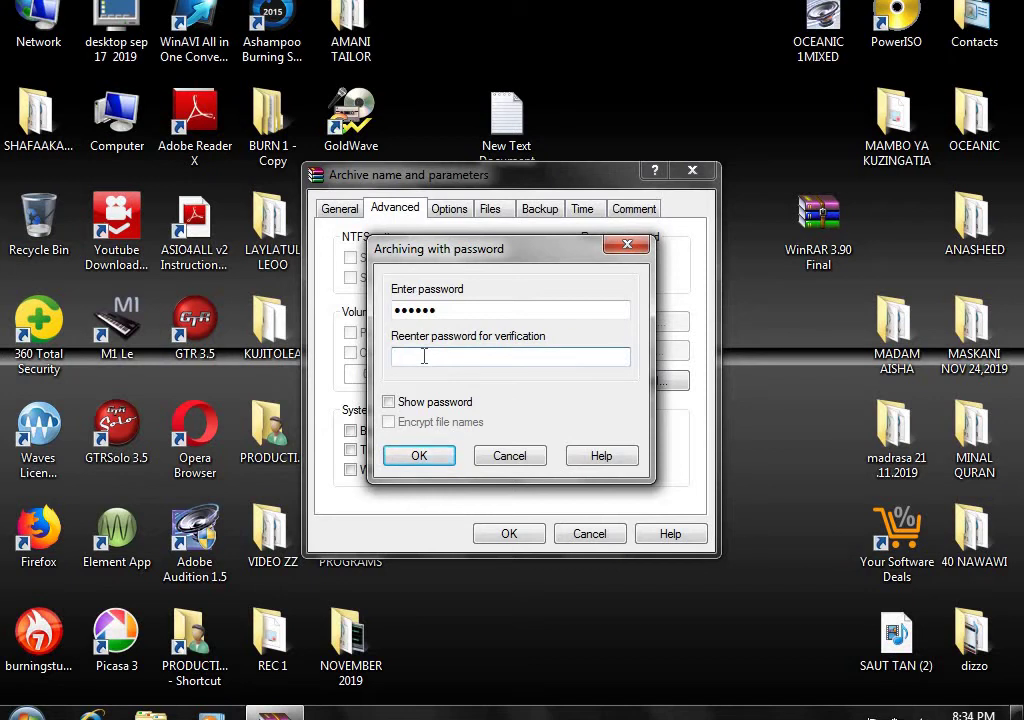
text(••••••)
click(388, 402)
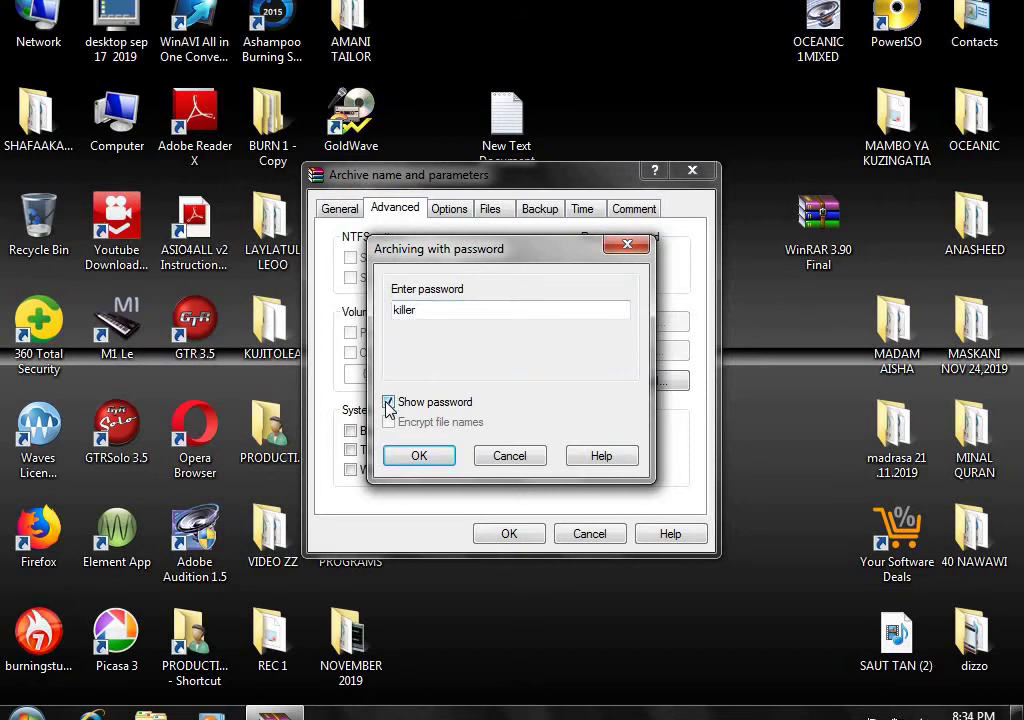
click(419, 456)
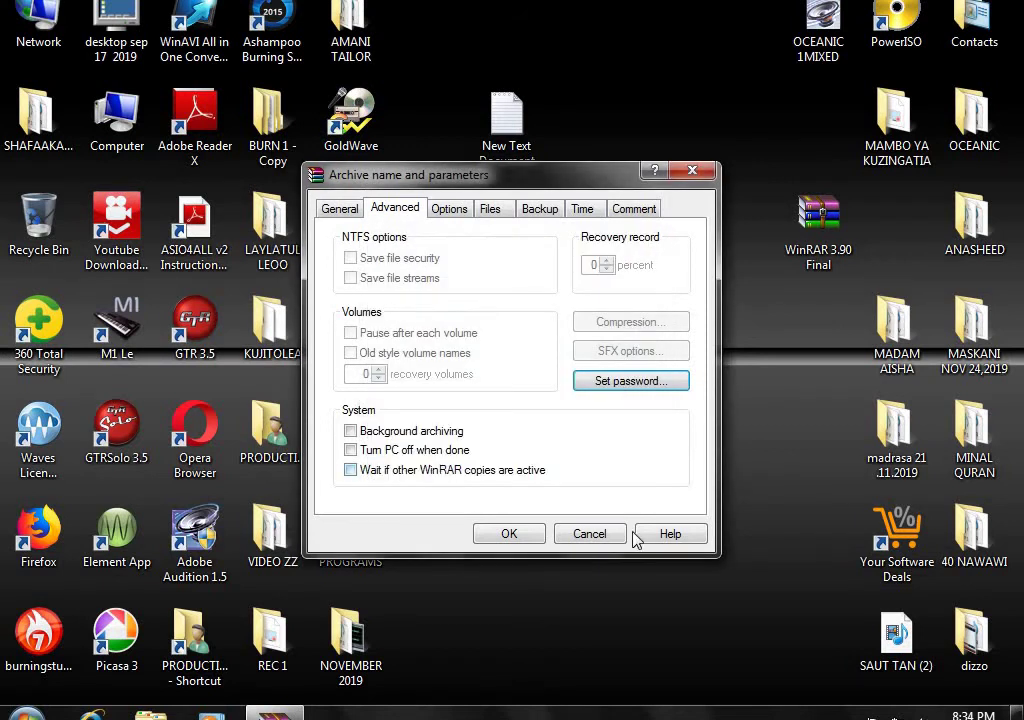
- Create MY VIDEOS.zip on the desktop and delete the original MY VIDEOS folder
click(509, 534)
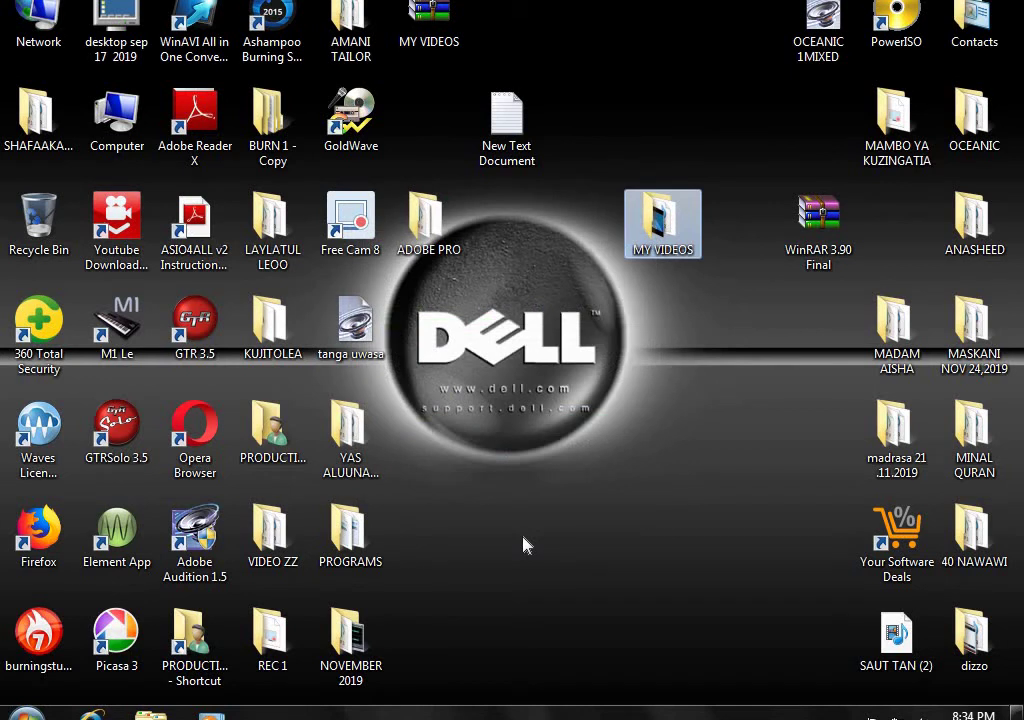
drag(440, 36, 594, 346)
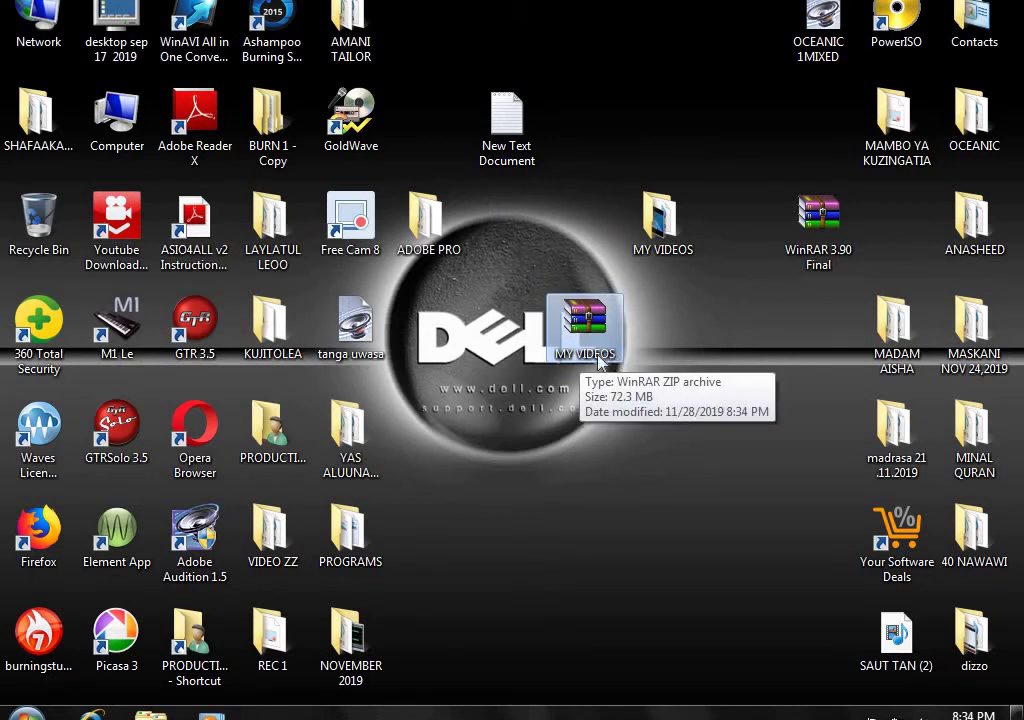
click(655, 236)
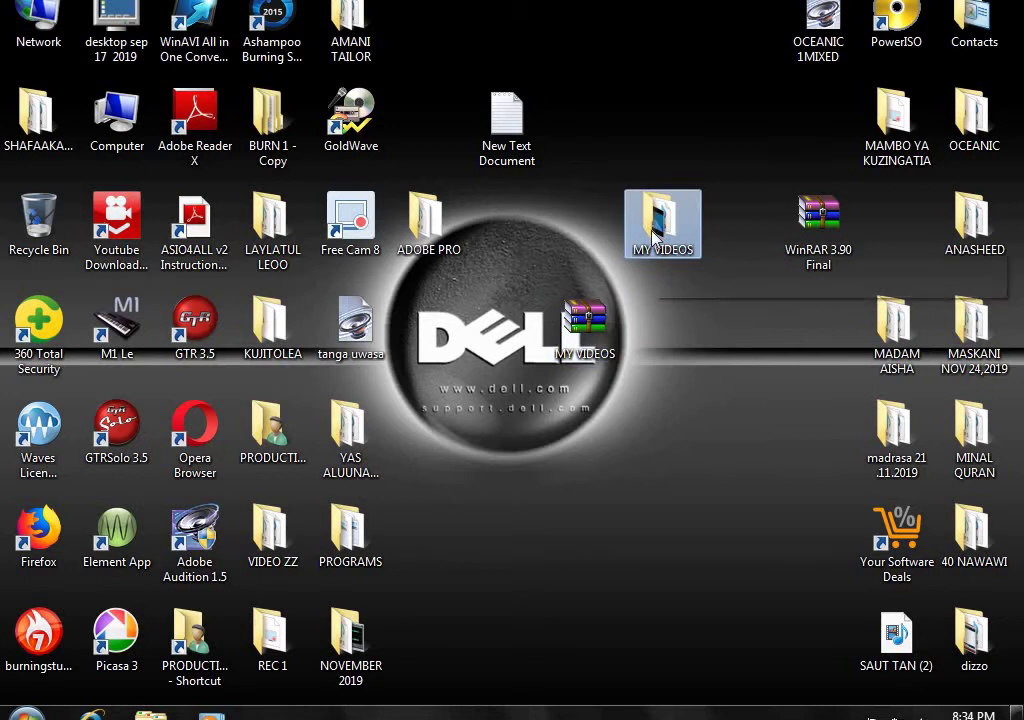
key(Delete)
key(Return)
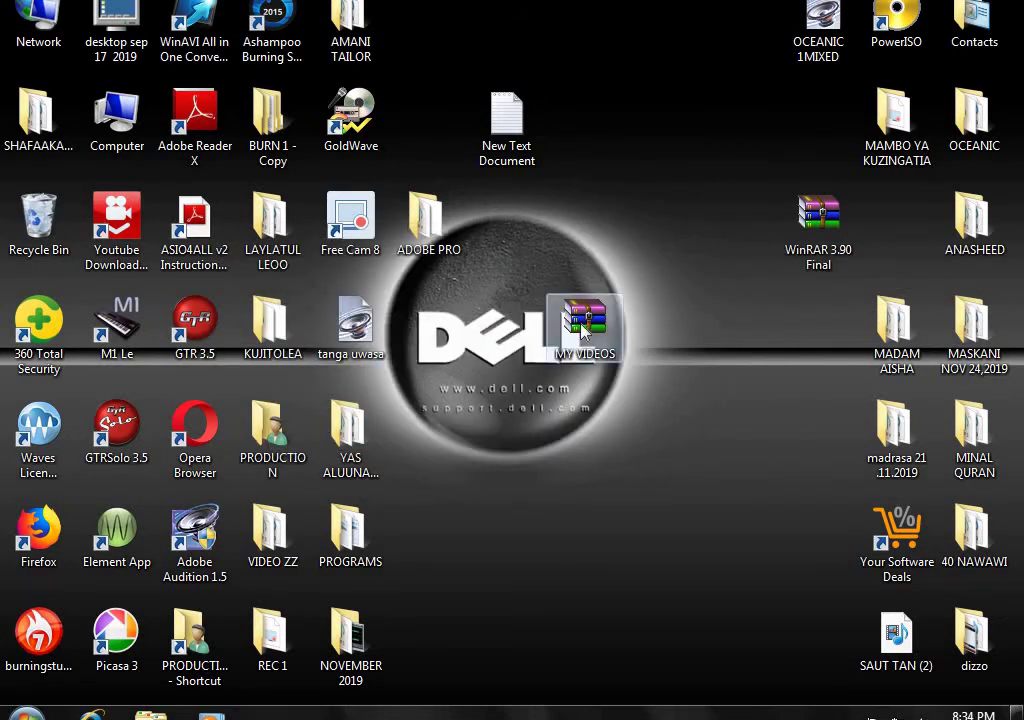
- Move MY VIDEOS.zip into the top row and open it in WinRAR
drag(603, 316, 688, 135)
click(670, 238)
double_click(658, 140)
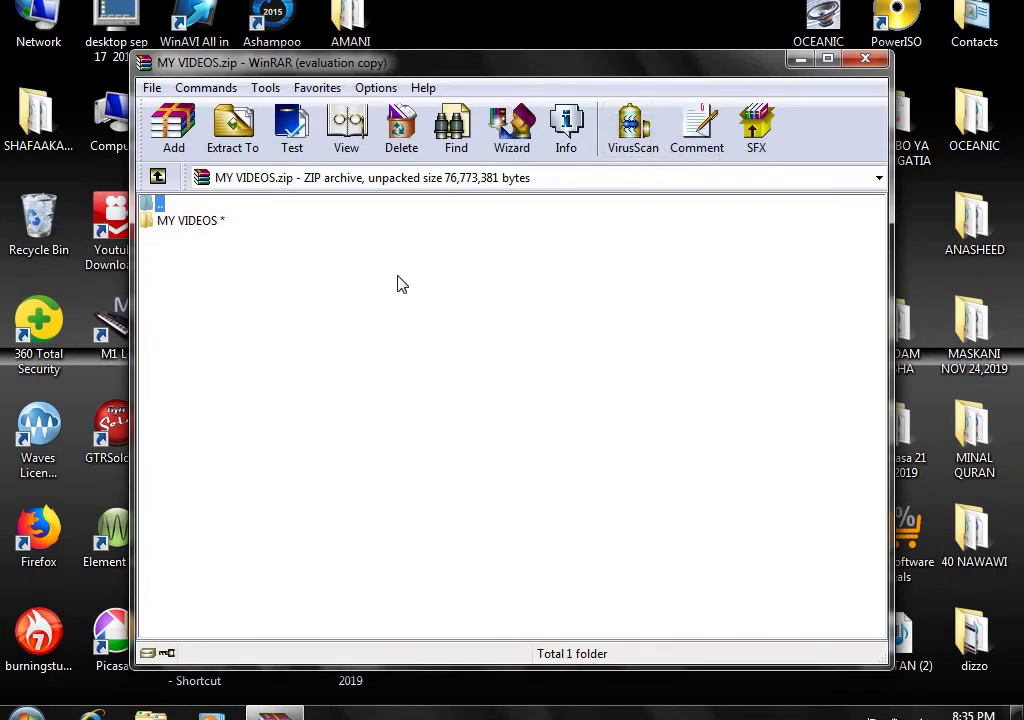
- Dismiss the license reminder, enter the archive's MY VIDEOS folder, and open the Love You Mama video
click(661, 282)
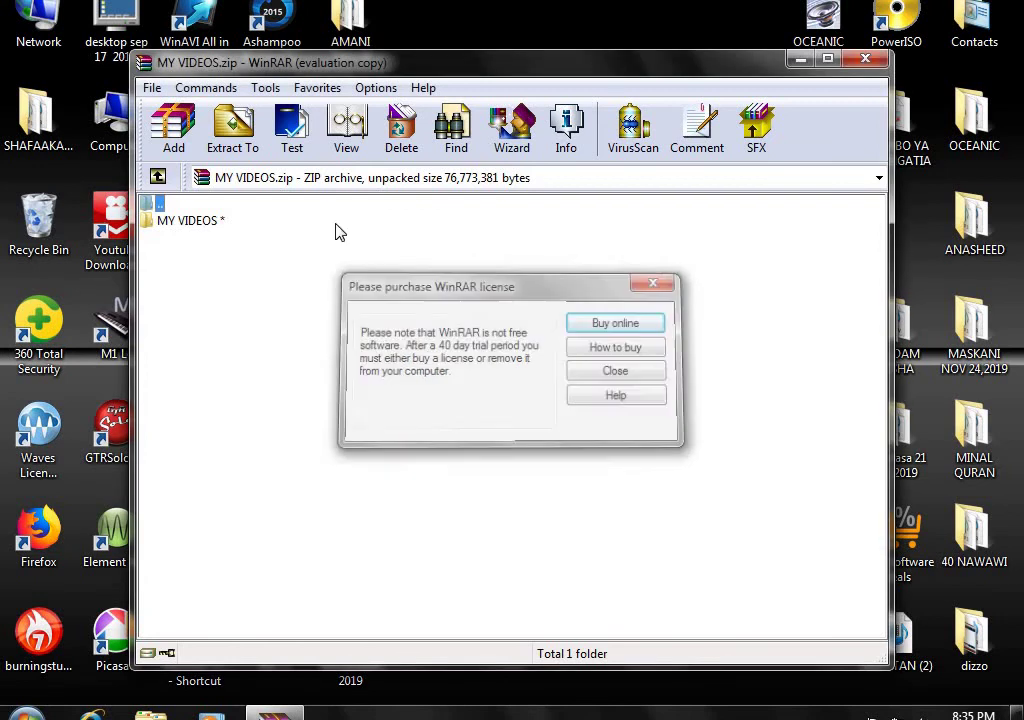
double_click(194, 221)
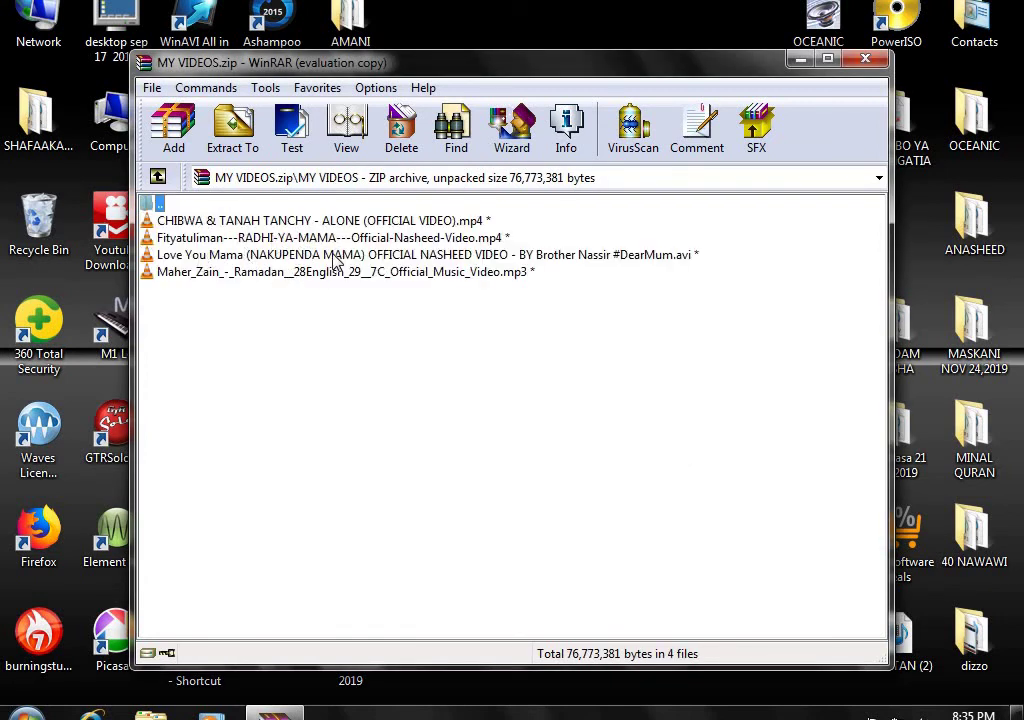
double_click(250, 258)
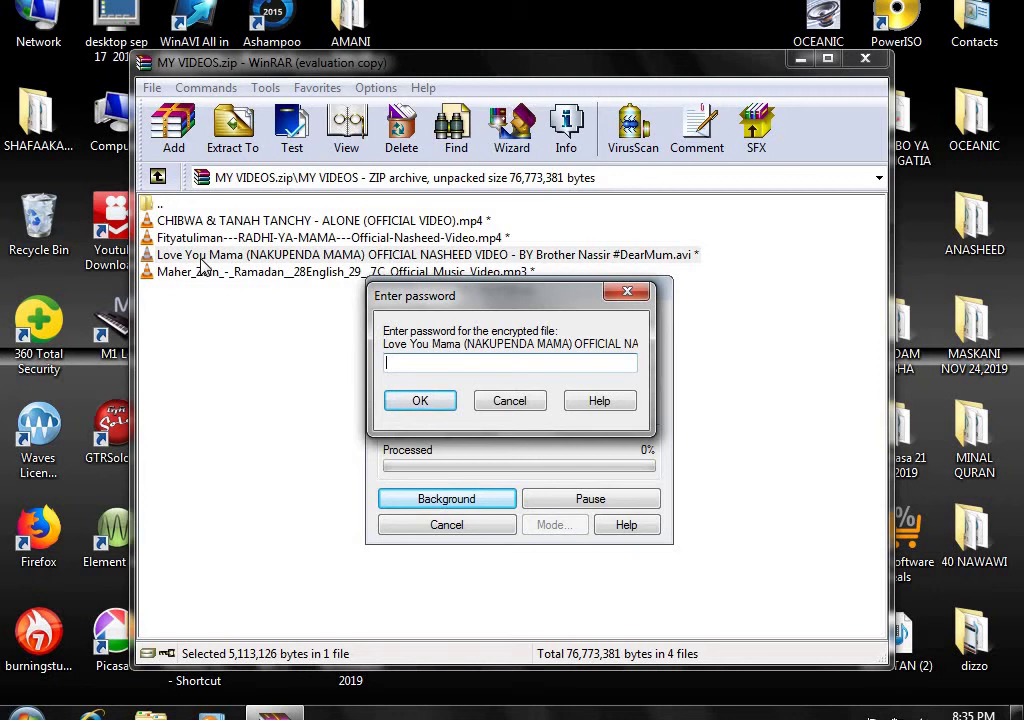
- Enter the archive password to play the Love You Mama video, then close the player
text(••••••)
click(420, 400)
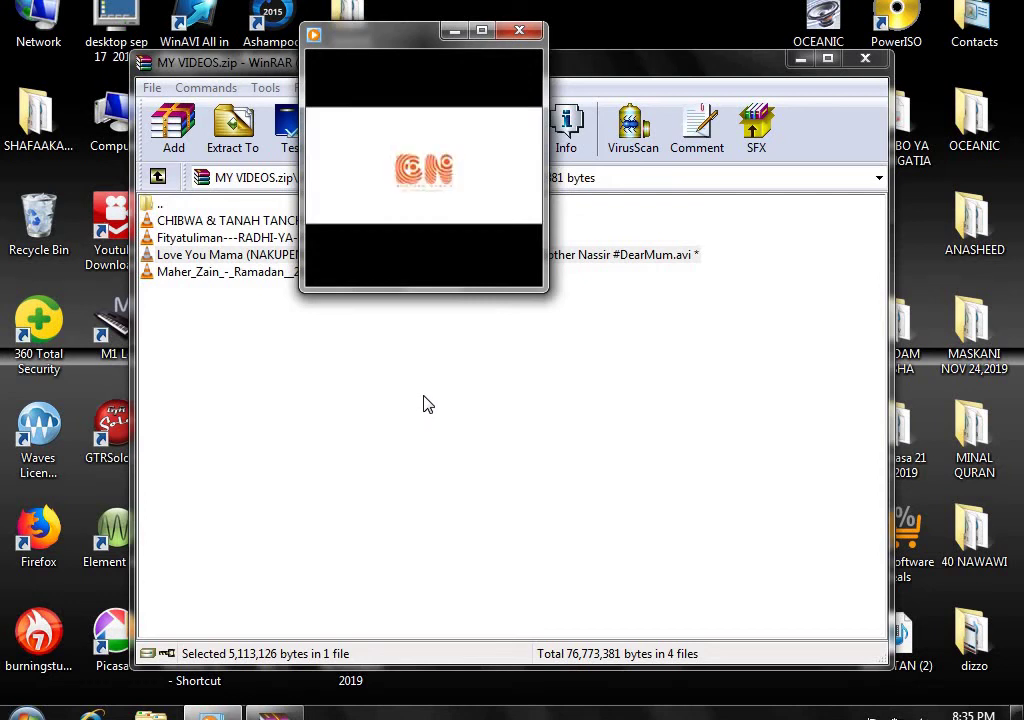
mouse_move(500, 112)
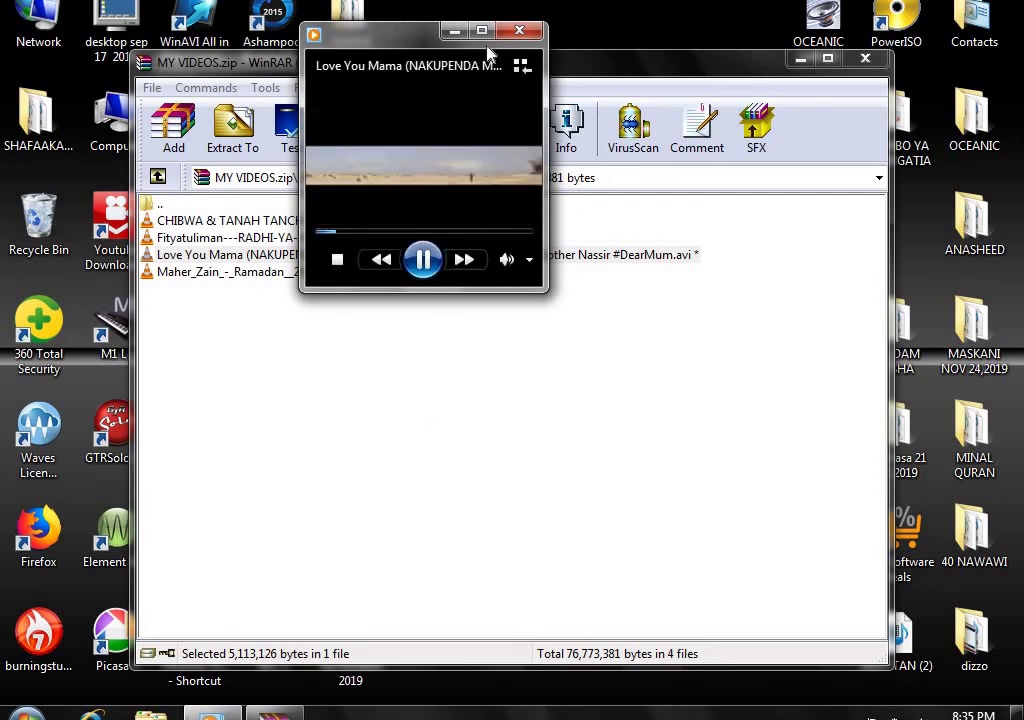
mouse_move(482, 174)
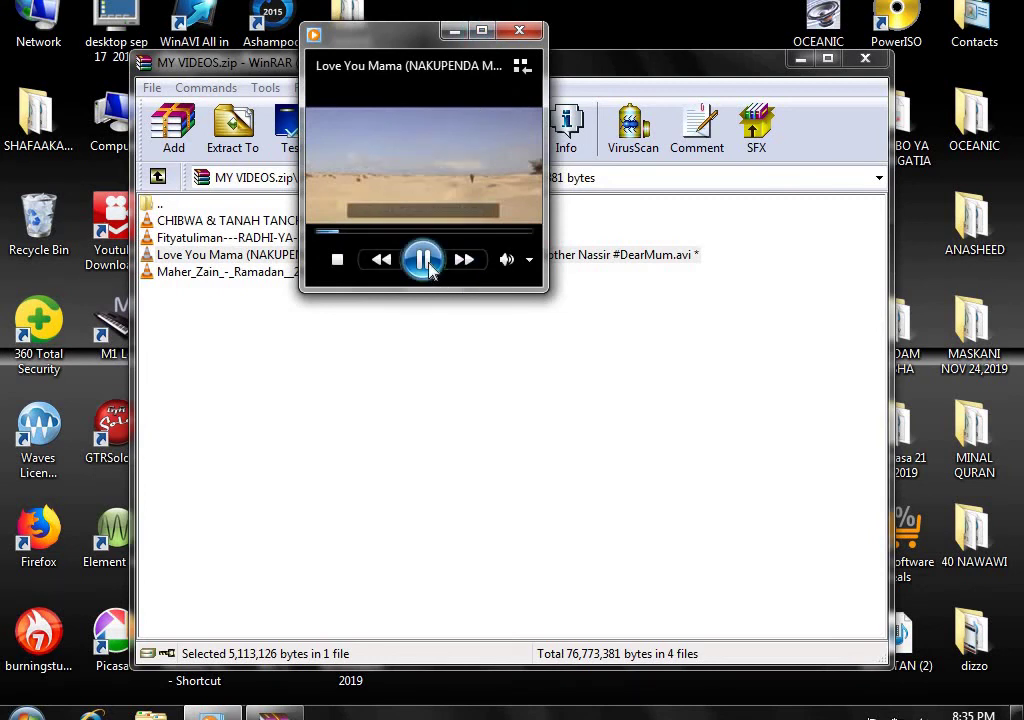
click(519, 31)
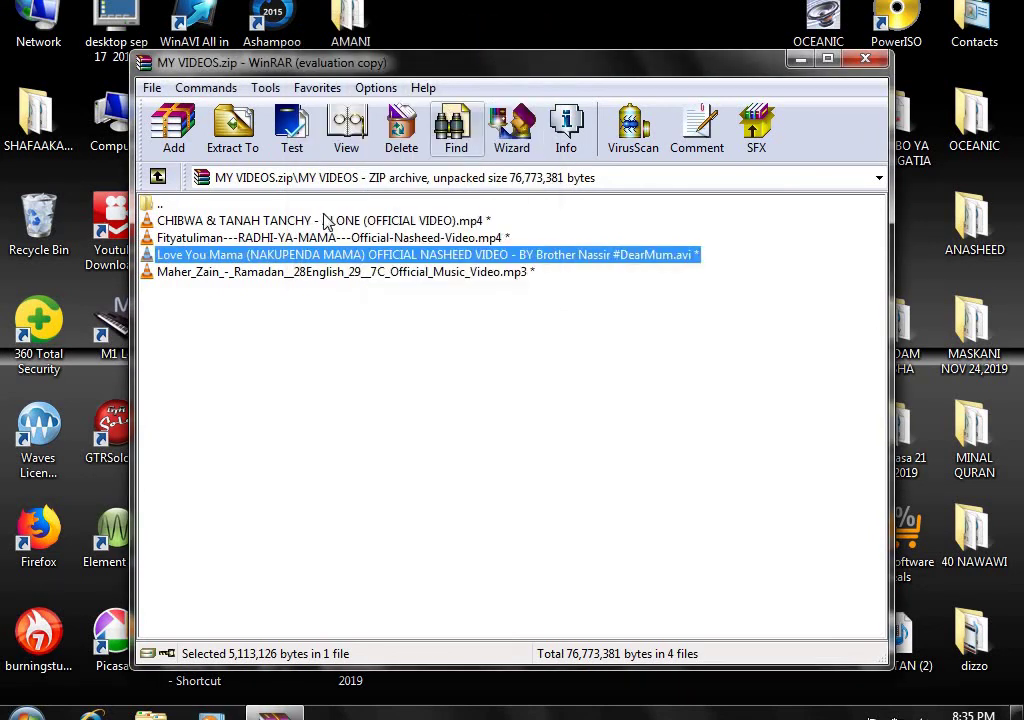
double_click(238, 273)
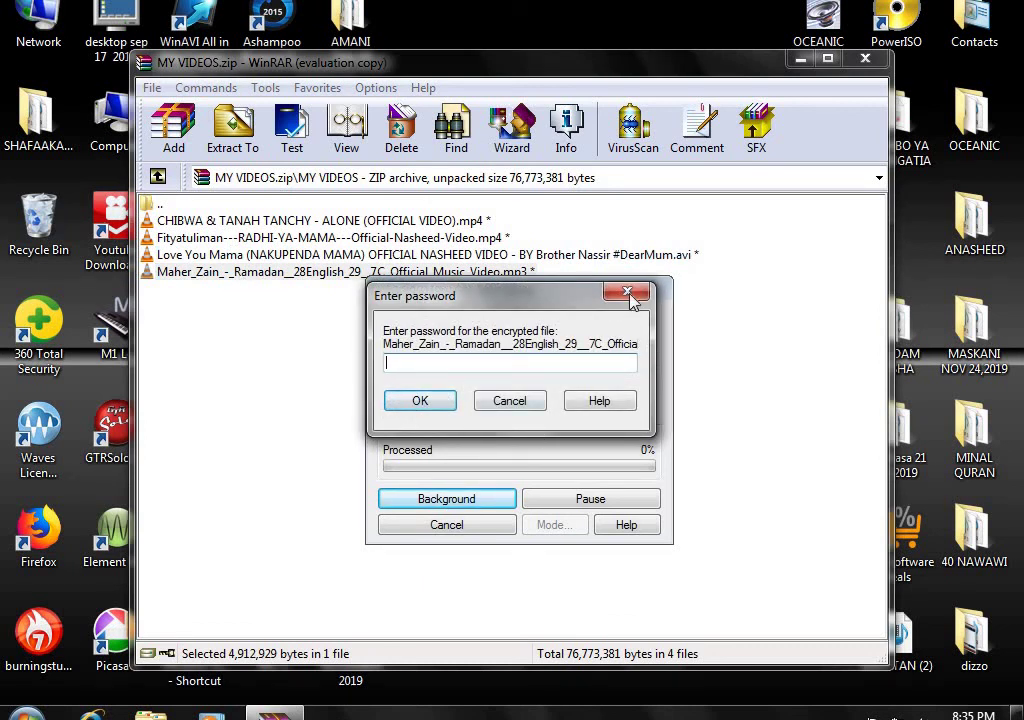
key(Return)
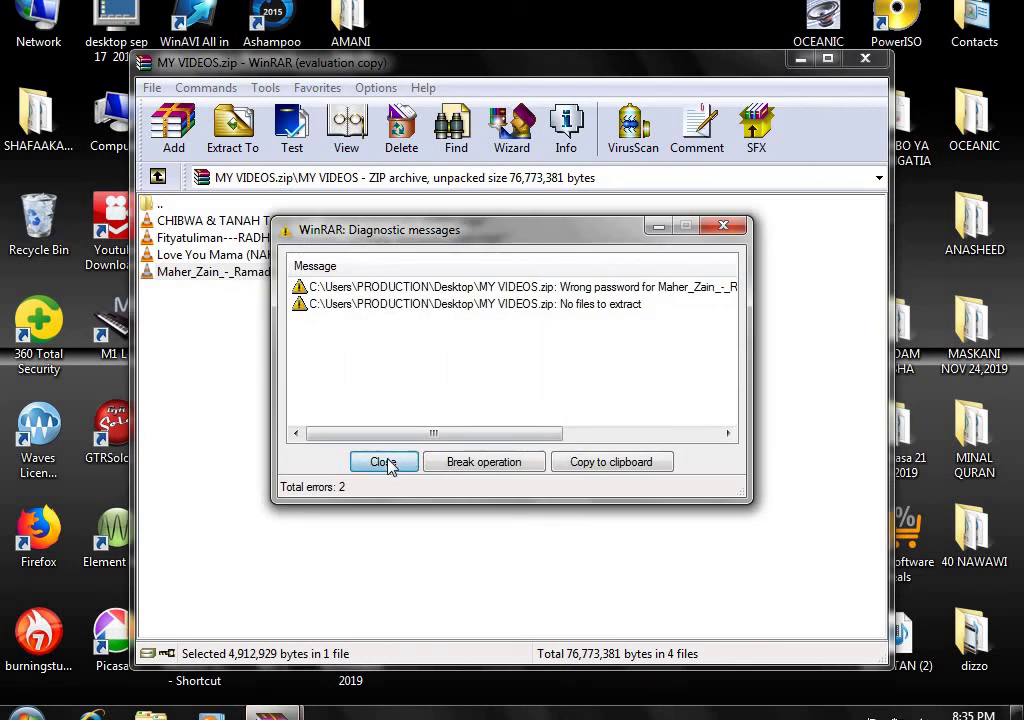
click(388, 464)
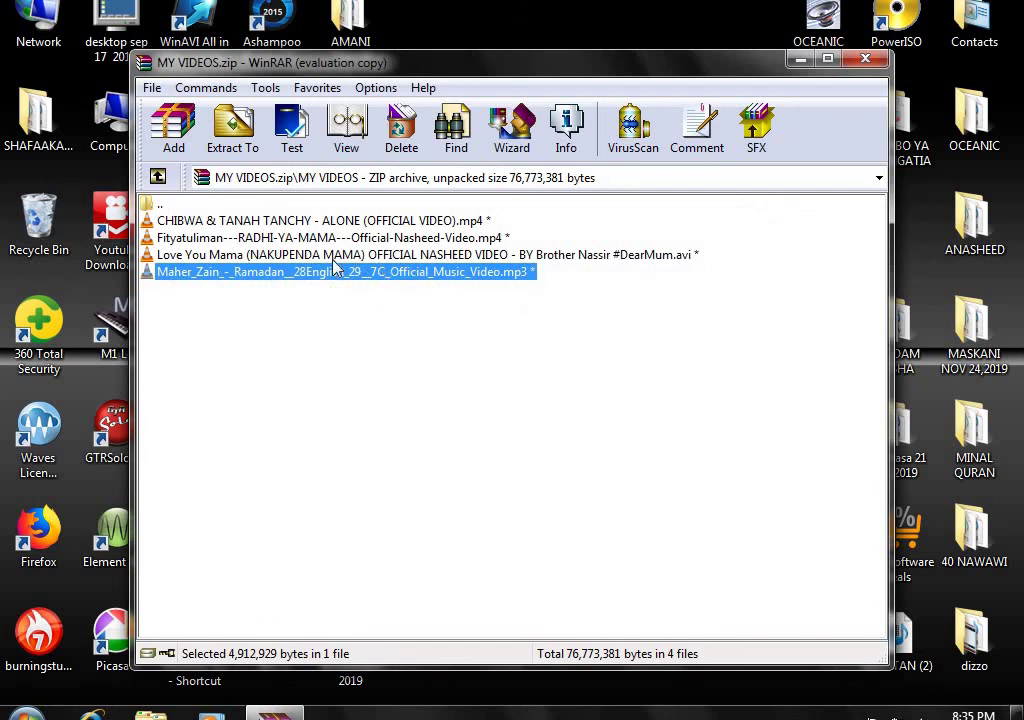